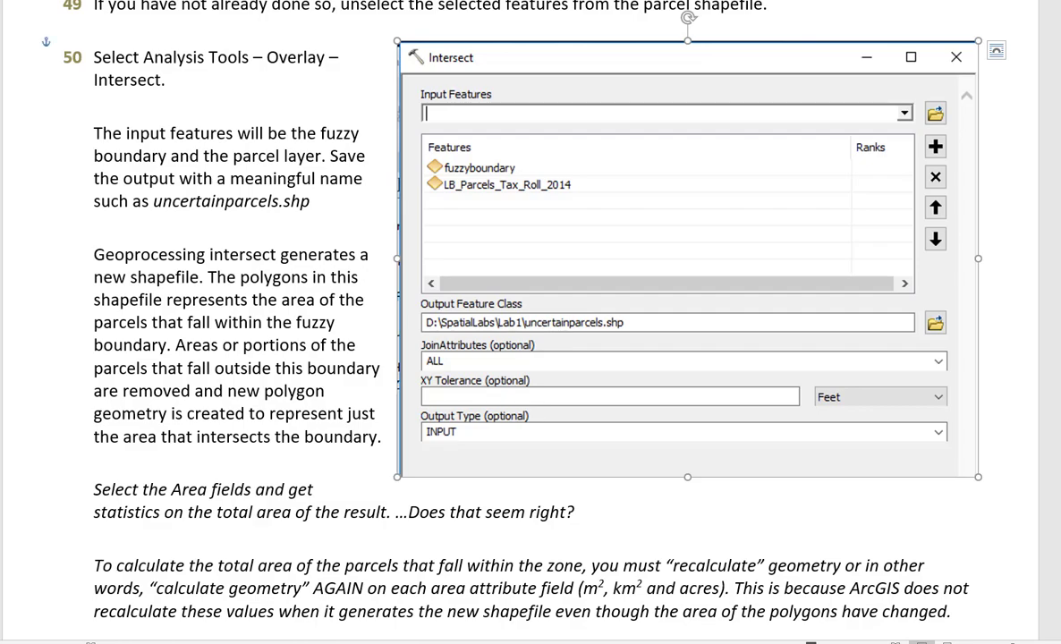
- Switch to ArcMap and locate the Intersect tool in the Overlay toolset of Analysis Tools
{"action": "left_click", "coordinate": [105, 641]}
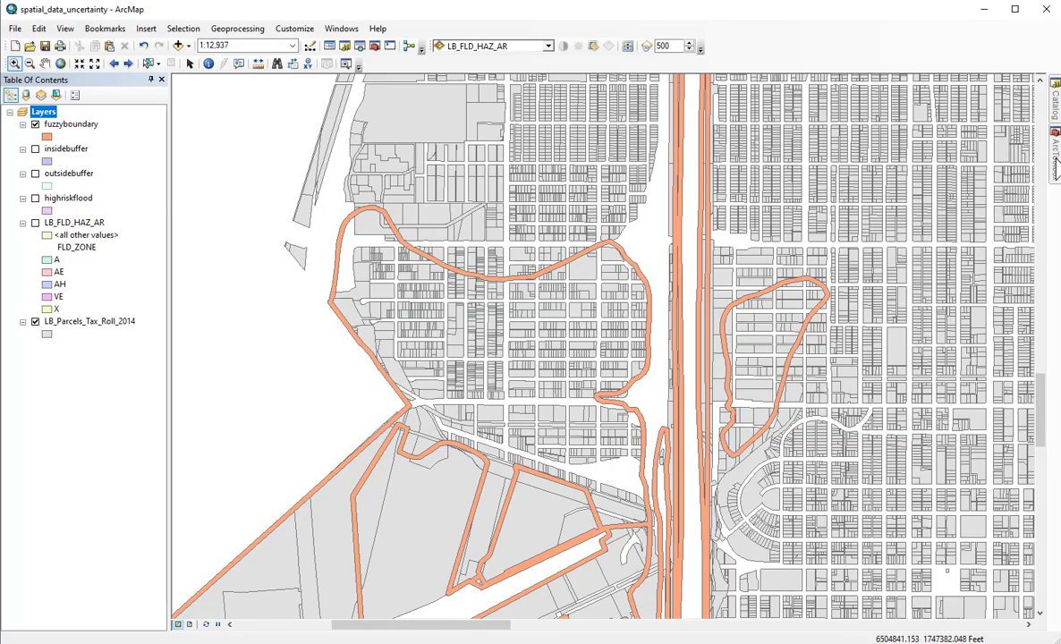
{"action": "mouse_move", "coordinate": [1056, 170]}
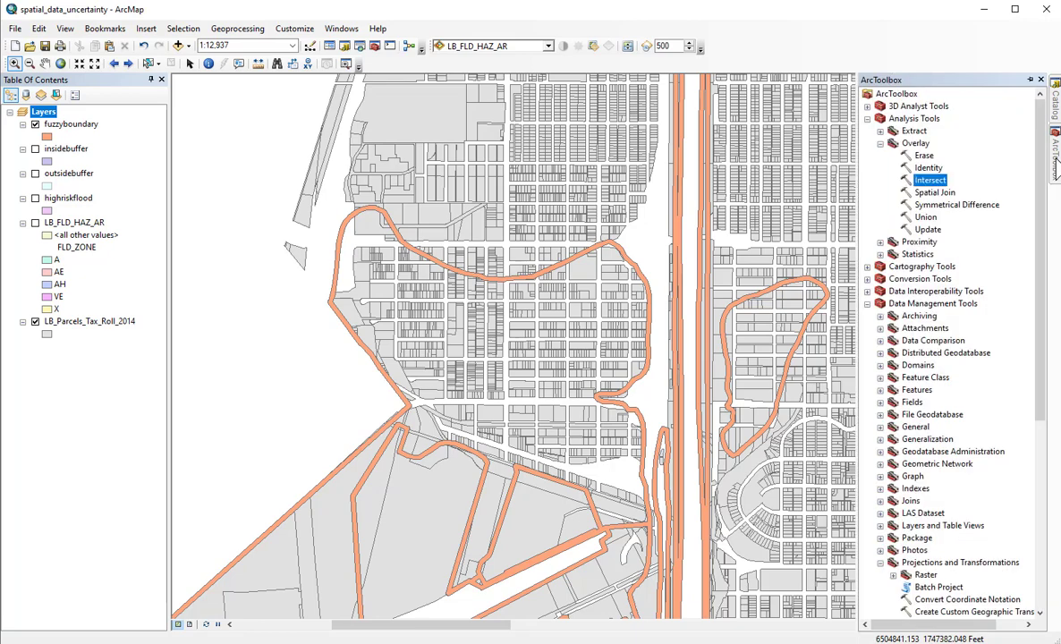
{"action": "left_click", "coordinate": [902, 119]}
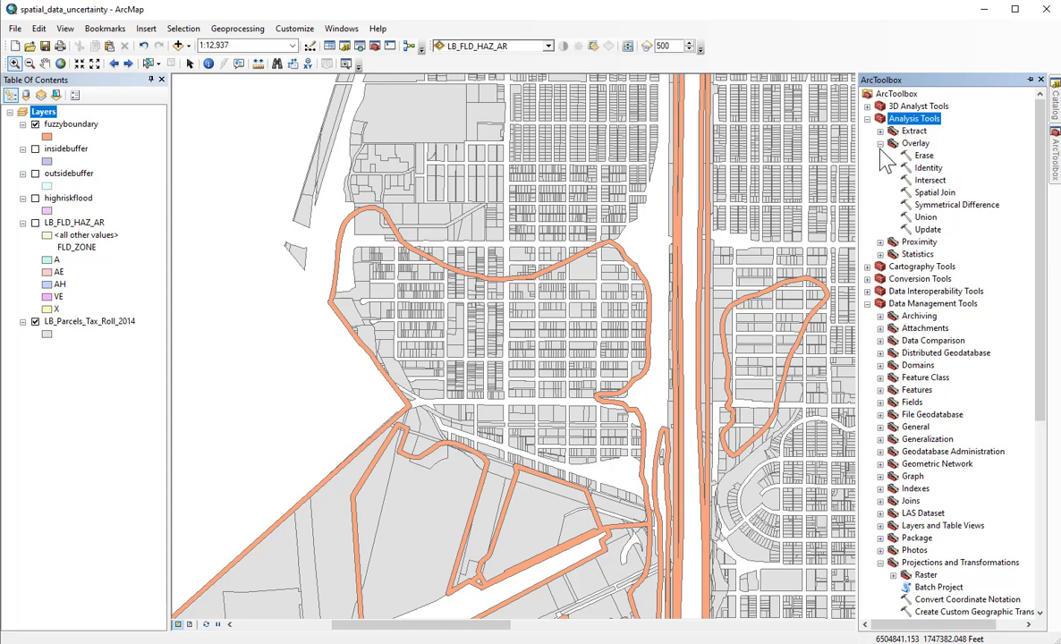
{"action": "left_click", "coordinate": [880, 143]}
{"action": "left_click", "coordinate": [879, 143]}
{"action": "left_click", "coordinate": [930, 180]}
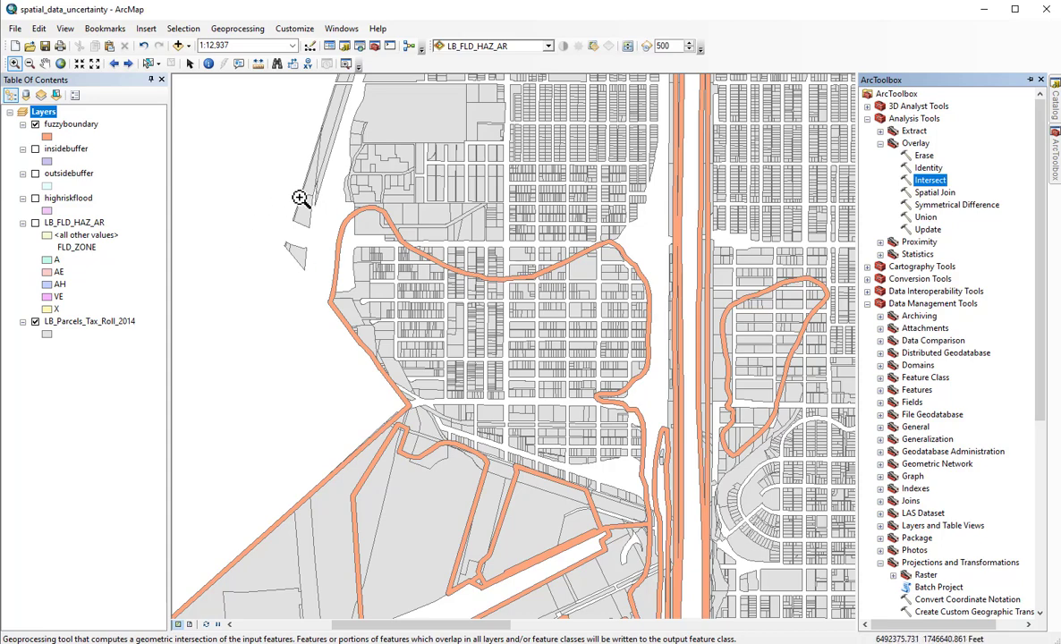
- Set the fuzzyboundary layer's display transparency to 42%
{"action": "left_click_drag", "start_coordinate": [330, 190], "coordinate": [498, 316]}
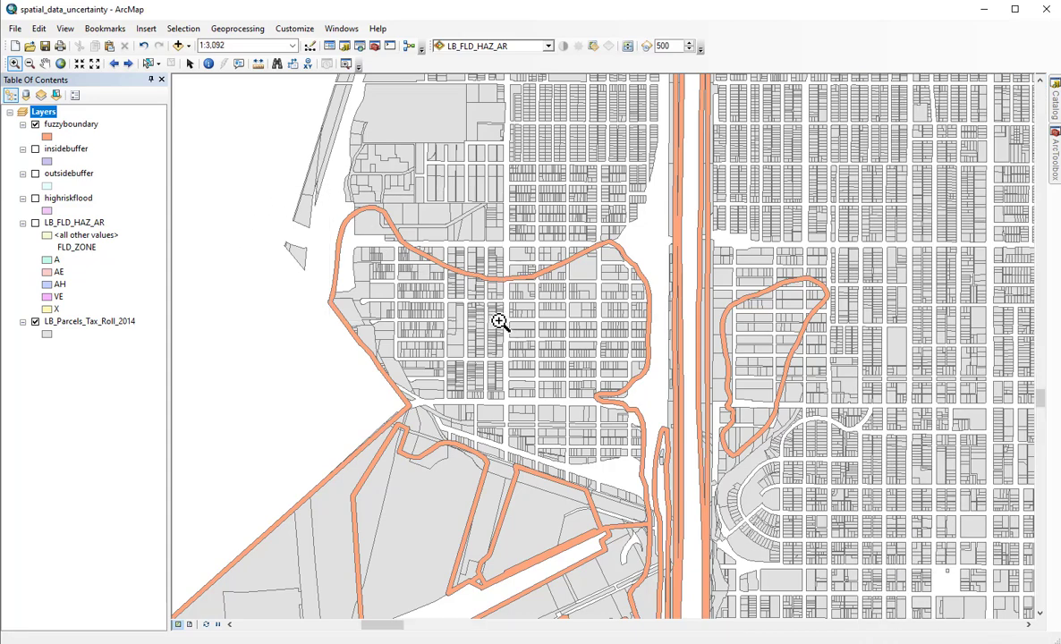
{"action": "right_click", "coordinate": [72, 125]}
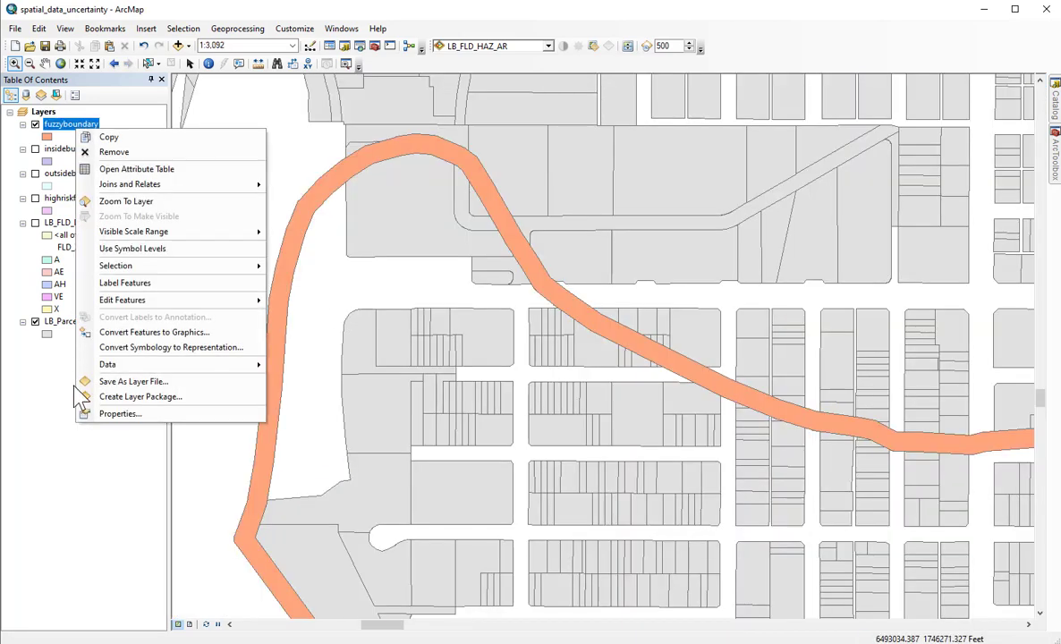
{"action": "left_click", "coordinate": [108, 412]}
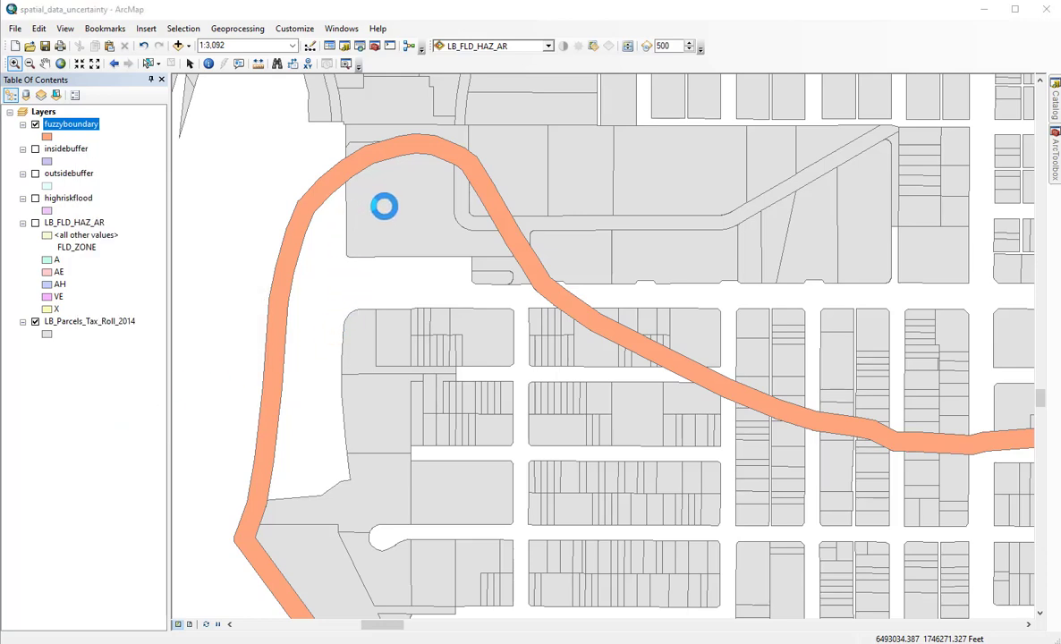
{"action": "left_click", "coordinate": [426, 165]}
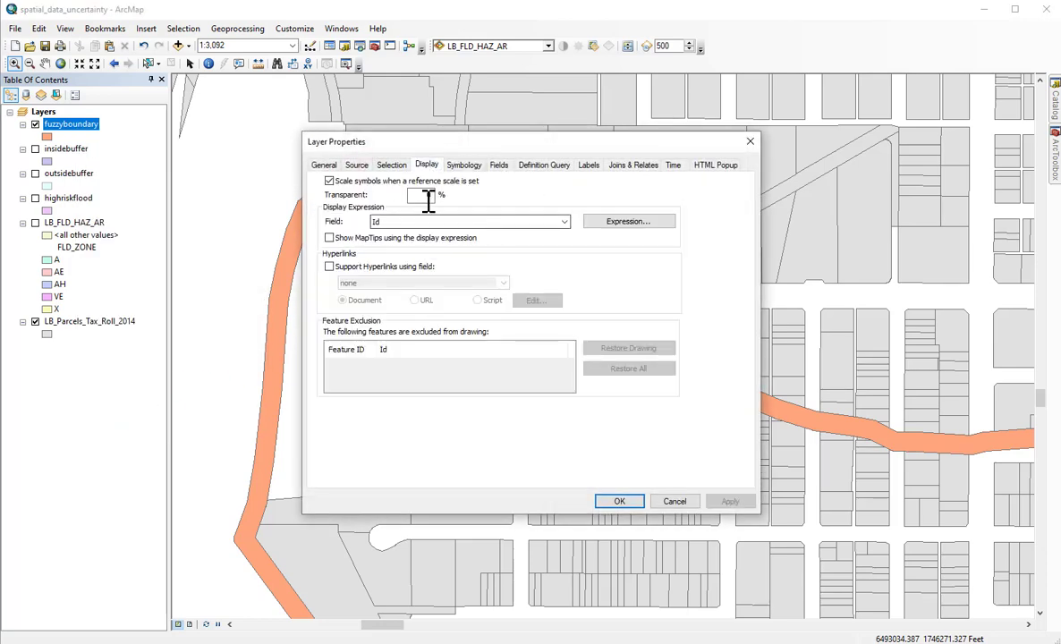
{"action": "type", "text": "43"}
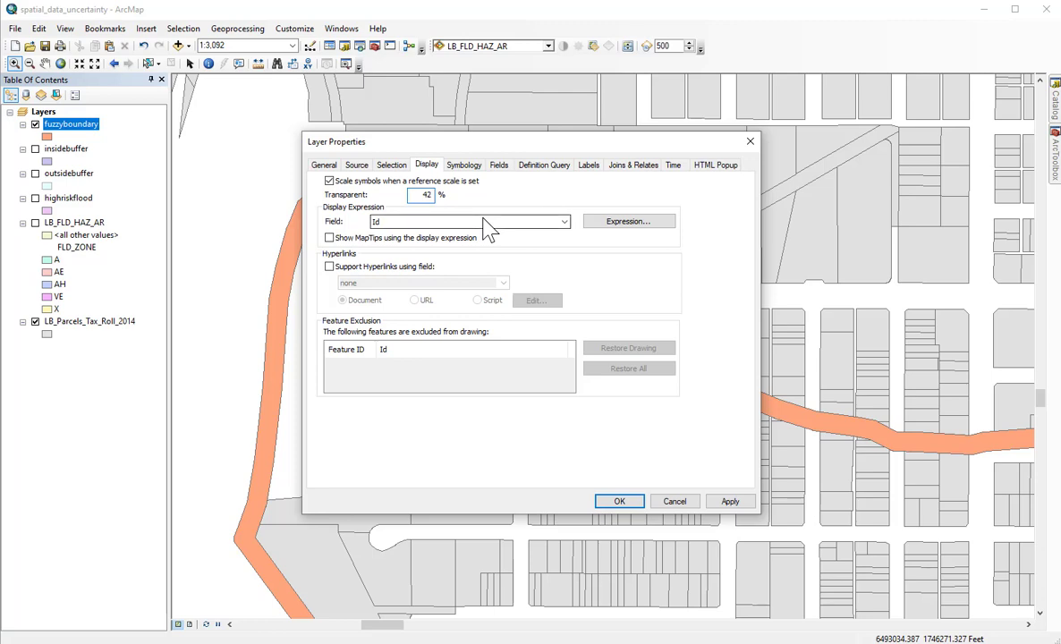
{"action": "left_click", "coordinate": [730, 502]}
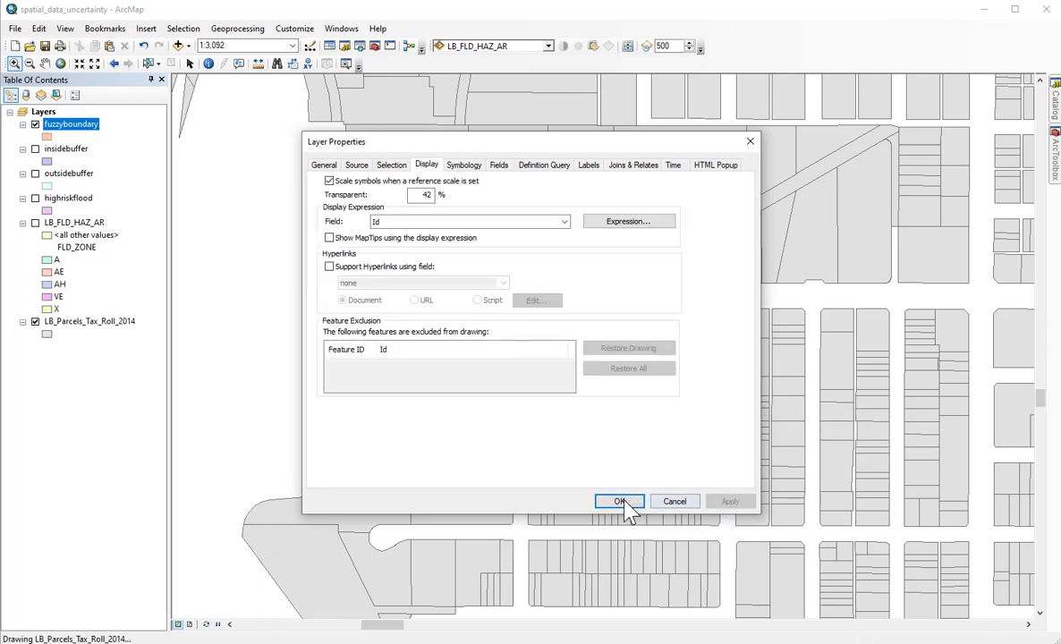
{"action": "left_click", "coordinate": [624, 500]}
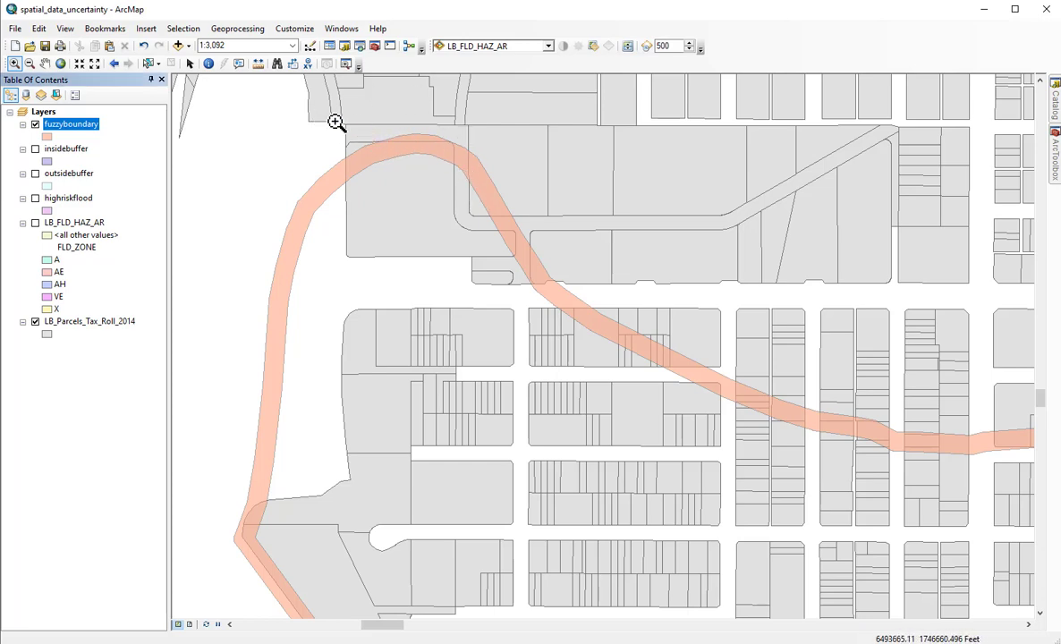
- Start the Intersect tool with fuzzyboundary and LB_Parcels_Tax_Roll_2014 as its input features
{"action": "left_click_drag", "start_coordinate": [347, 108], "coordinate": [843, 467]}
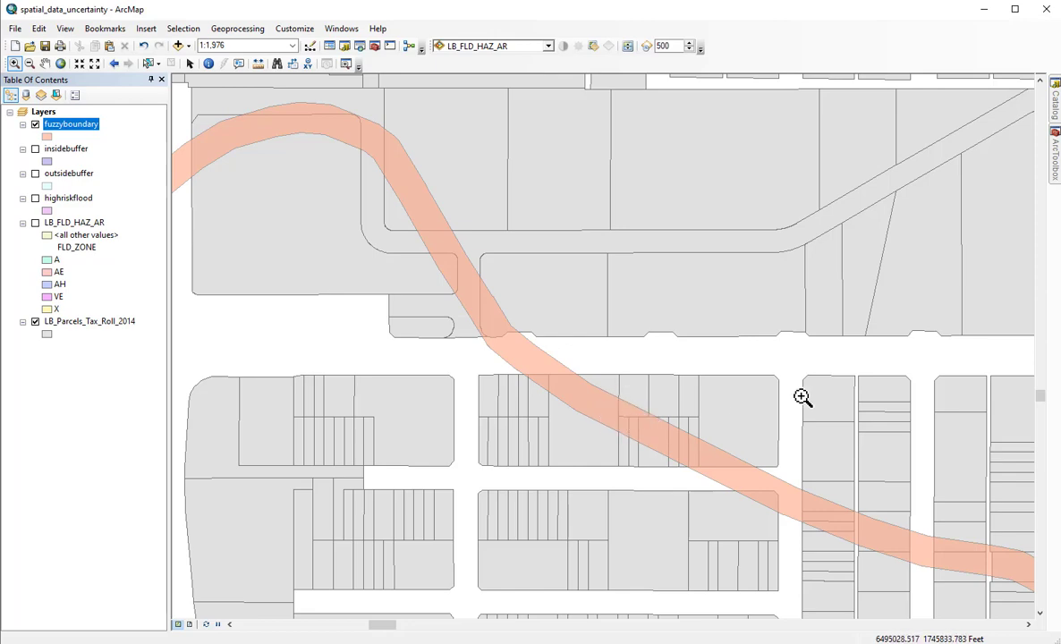
{"action": "mouse_move", "coordinate": [1056, 166]}
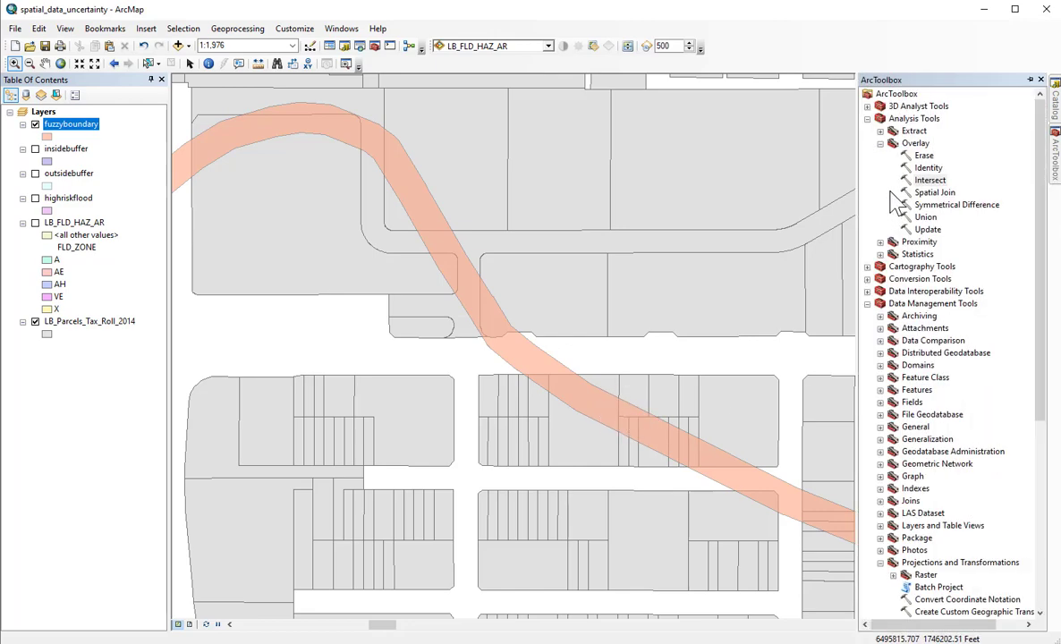
{"action": "double_click", "coordinate": [931, 180]}
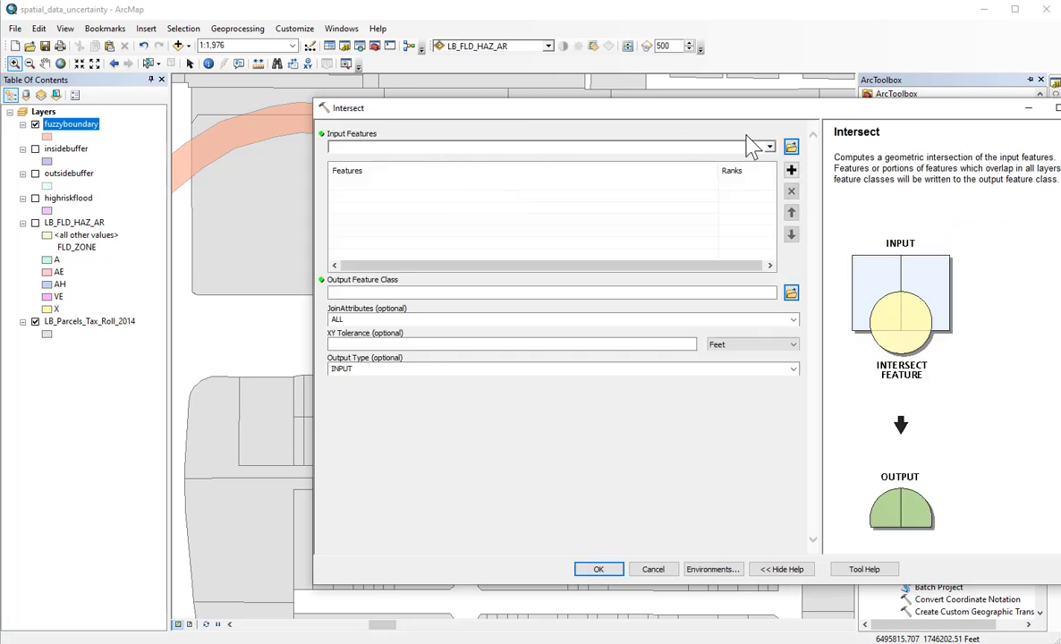
{"action": "left_click", "coordinate": [768, 147]}
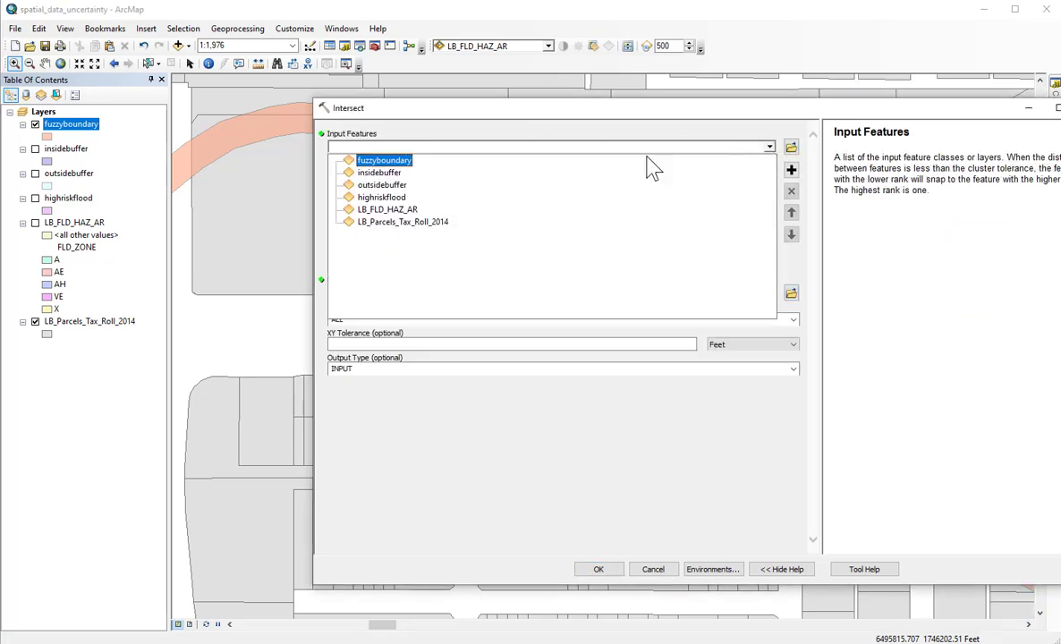
{"action": "left_click", "coordinate": [360, 158]}
{"action": "left_click", "coordinate": [770, 147]}
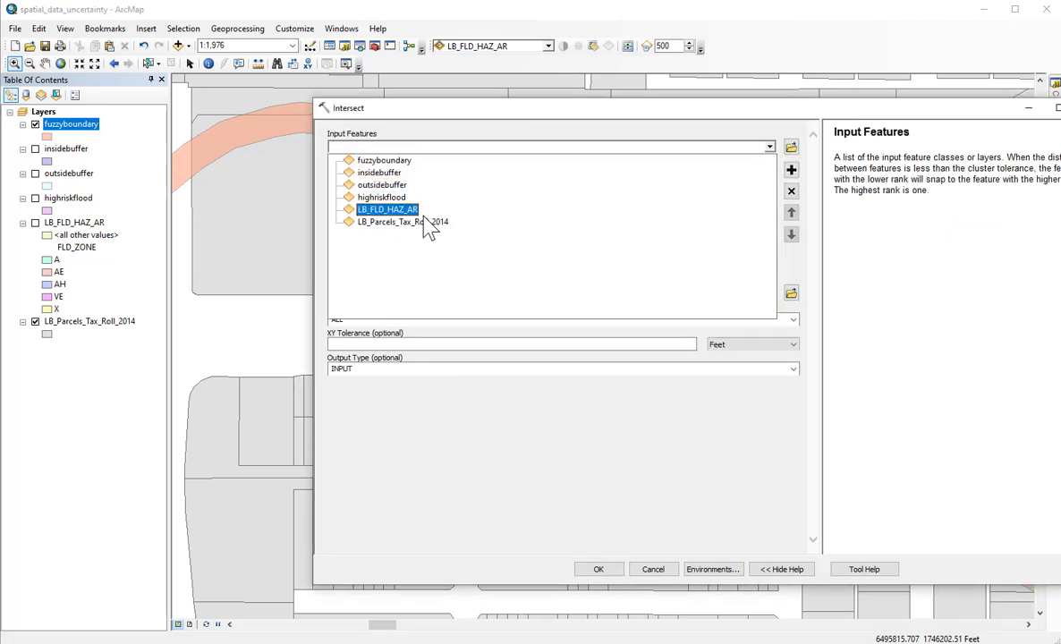
{"action": "left_click", "coordinate": [398, 230]}
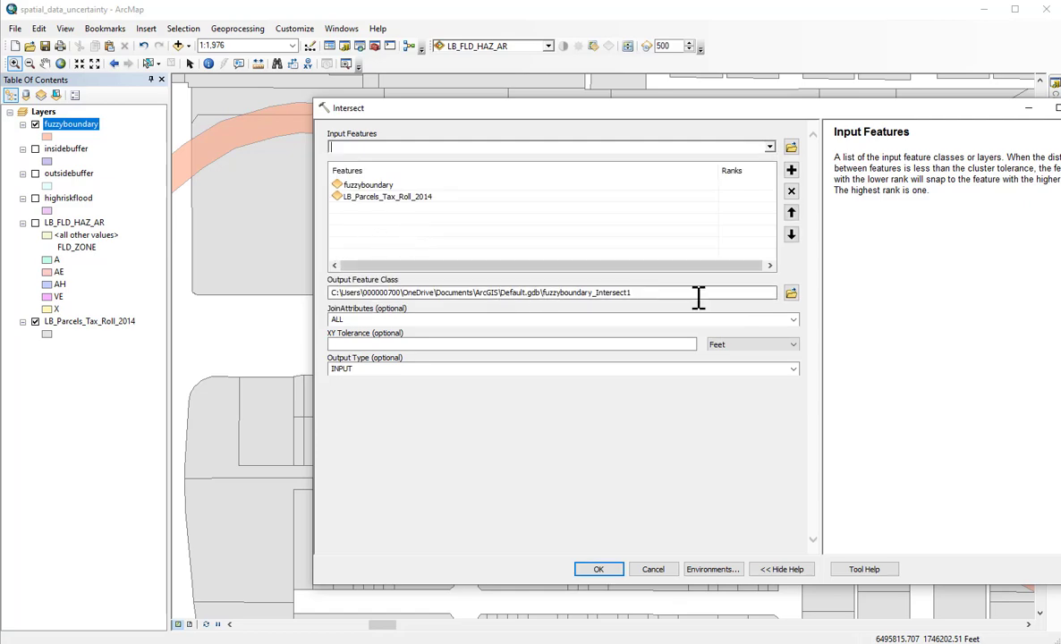
- Set the intersect output to uncertainparcels in the Intro-to-Uncertainty folder and run the tool
{"action": "left_click", "coordinate": [792, 294]}
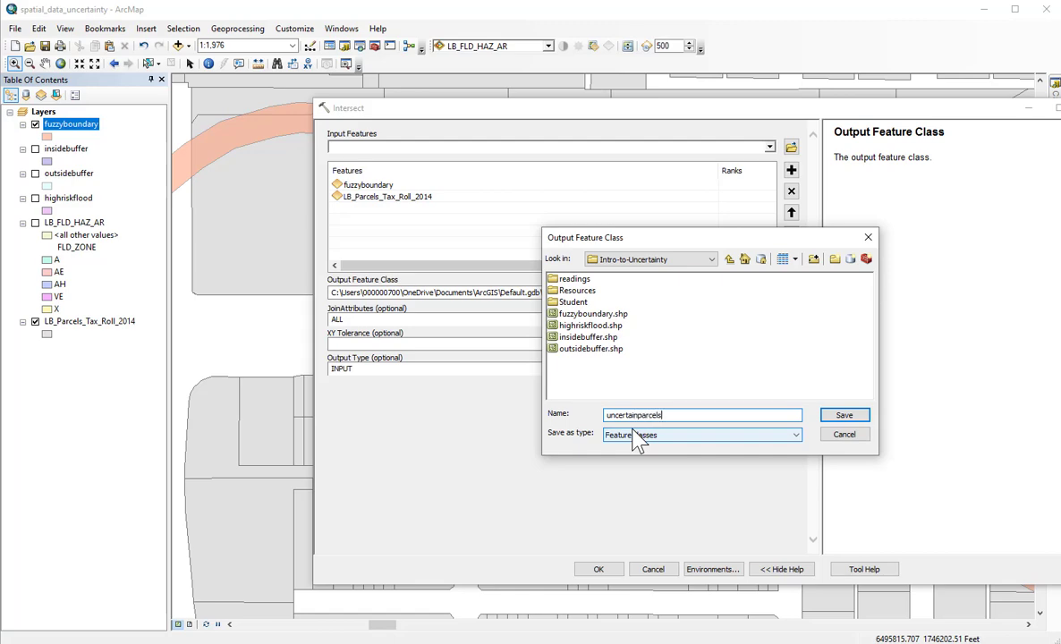
{"action": "left_click", "coordinate": [843, 417]}
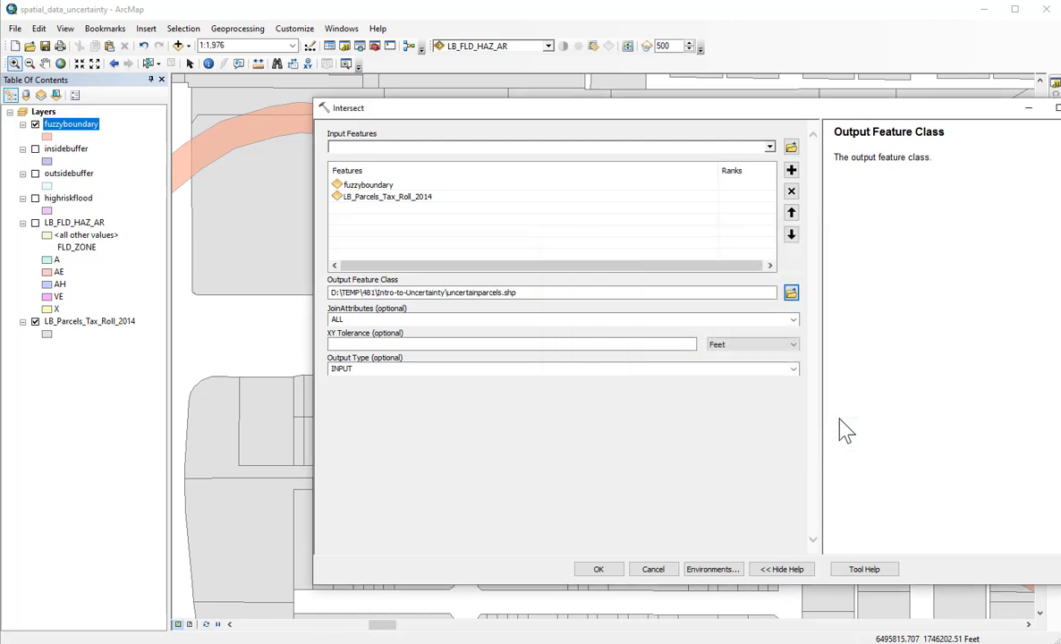
{"action": "left_click", "coordinate": [599, 569]}
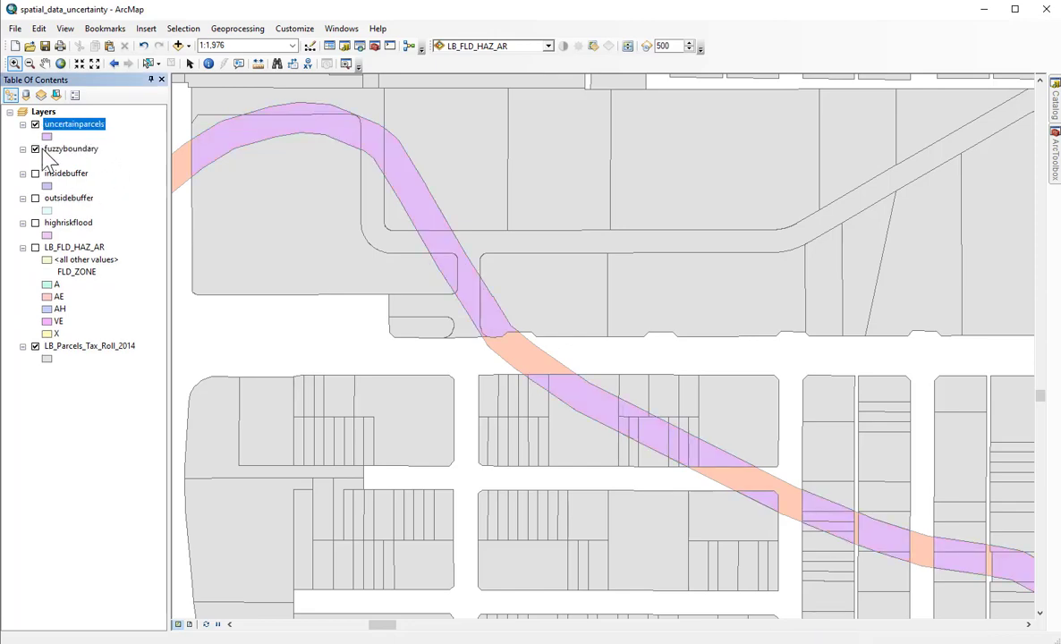
- Compare the uncertainparcels result with the fuzzyboundary and LB_Parcels_Tax_Roll_2014 layers by switching their visibility off and on
{"action": "left_click", "coordinate": [35, 149]}
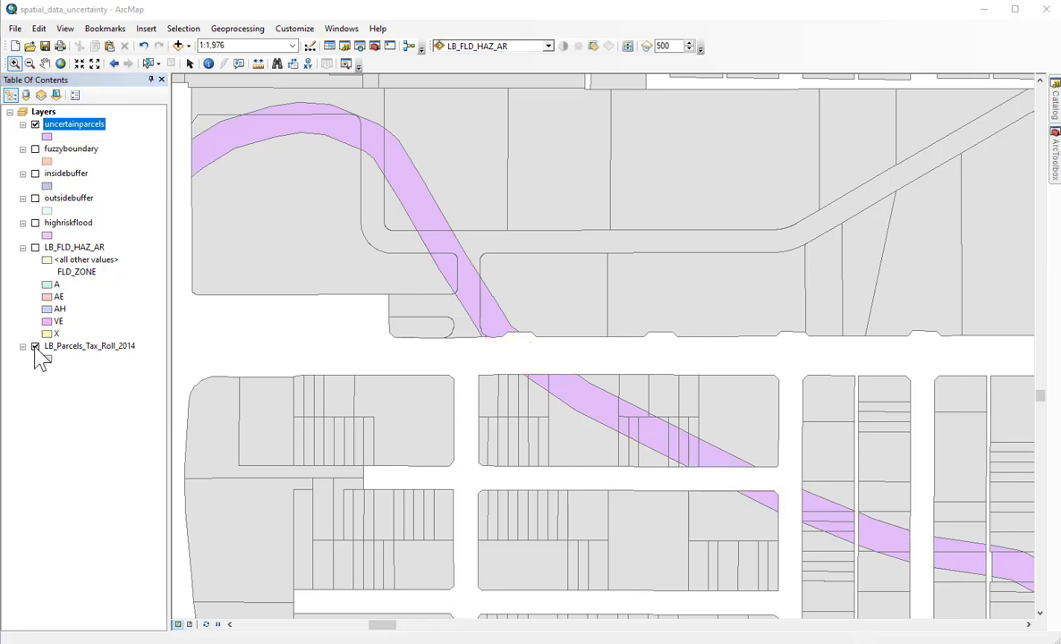
{"action": "left_click", "coordinate": [35, 346]}
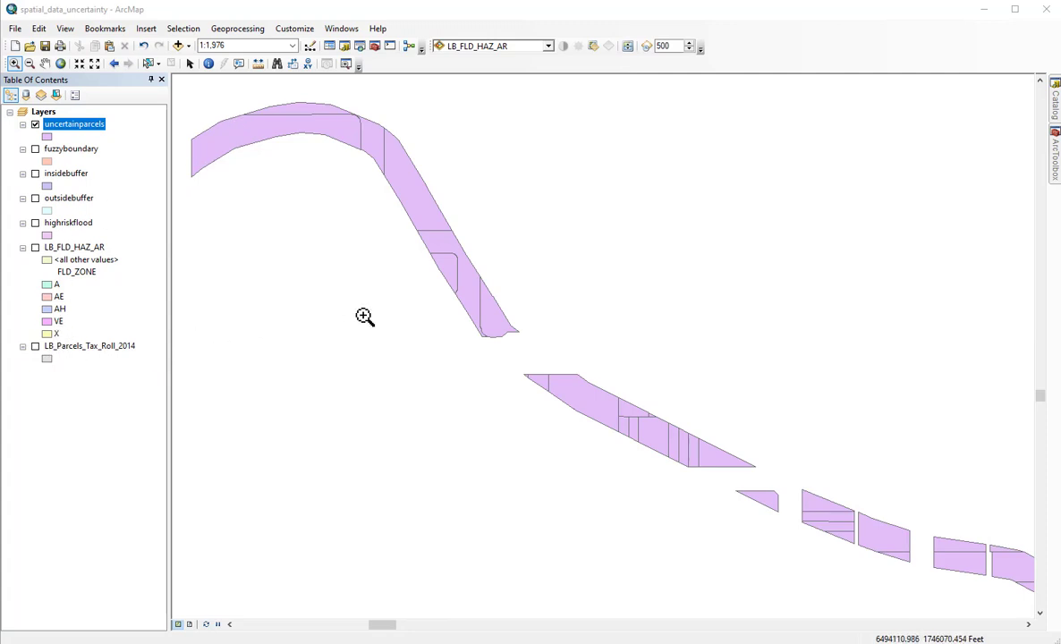
{"action": "left_click", "coordinate": [35, 149]}
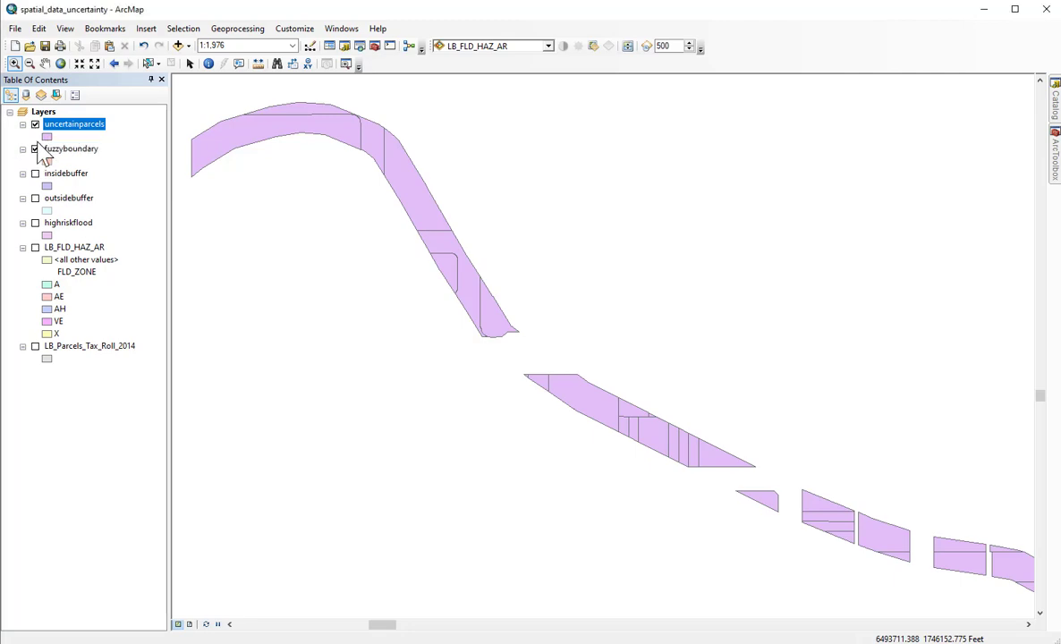
{"action": "left_click", "coordinate": [35, 125]}
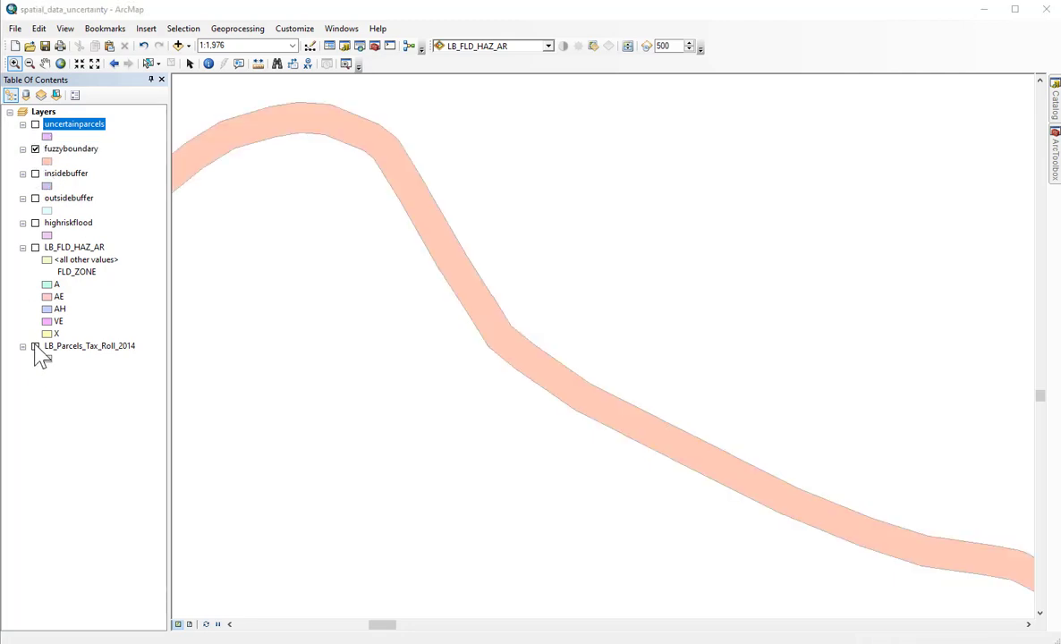
{"action": "left_click", "coordinate": [35, 346]}
{"action": "left_click", "coordinate": [35, 124]}
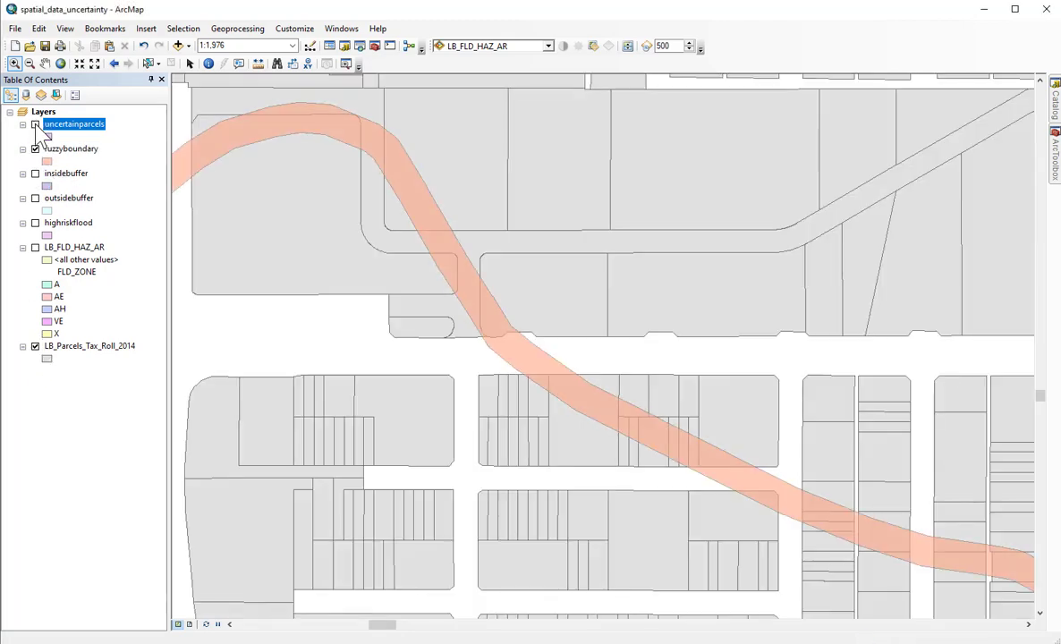
{"action": "left_click", "coordinate": [35, 125]}
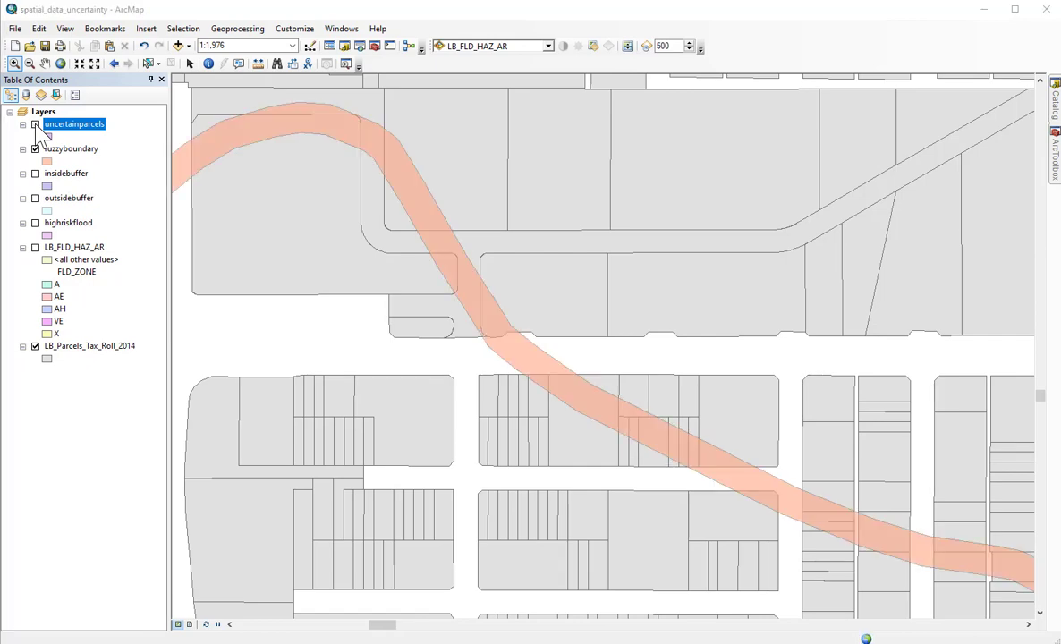
{"action": "left_click", "coordinate": [35, 126]}
{"action": "left_click", "coordinate": [35, 125]}
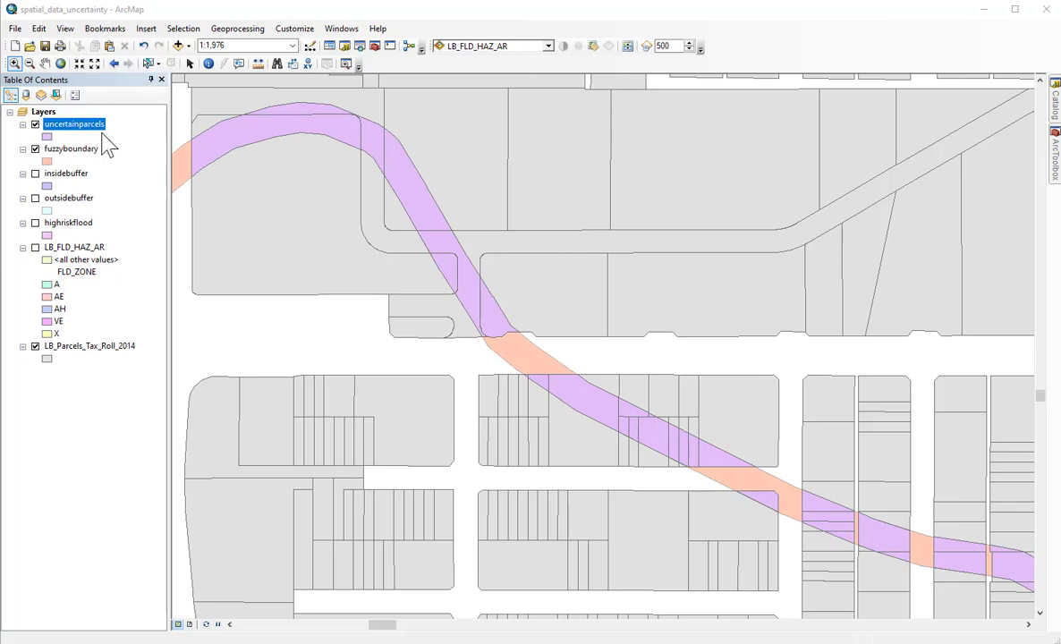
- Open the uncertainparcels attribute table and bring its m2, km2 and acres fields into view
{"action": "scroll", "coordinate": [348, 230], "scroll_direction": "down", "scroll_amount": 1}
{"action": "scroll", "coordinate": [348, 230], "scroll_direction": "down", "scroll_amount": 1}
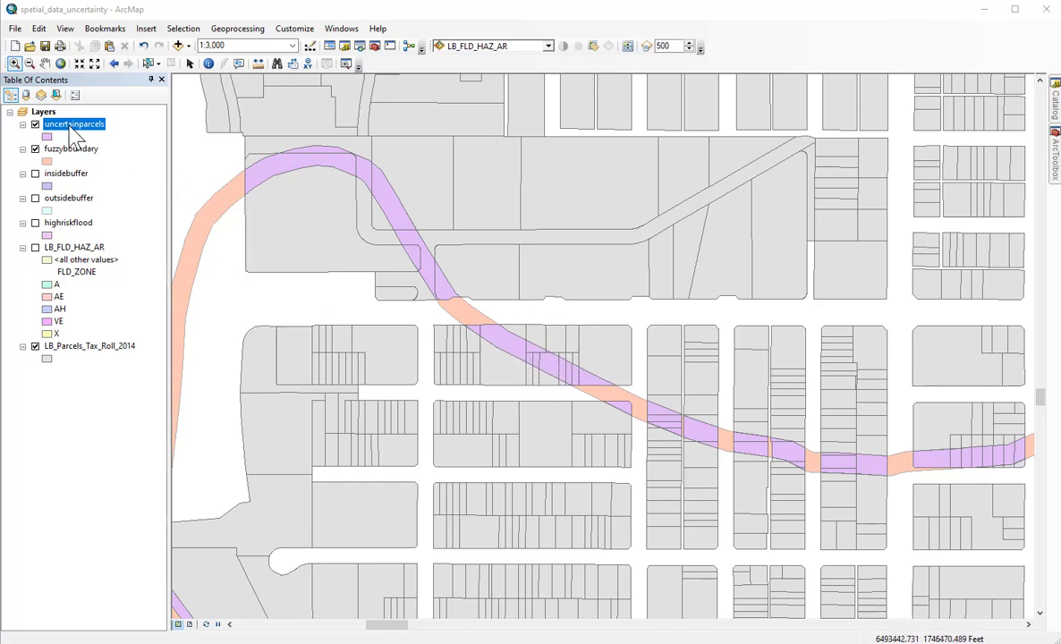
{"action": "right_click", "coordinate": [70, 127]}
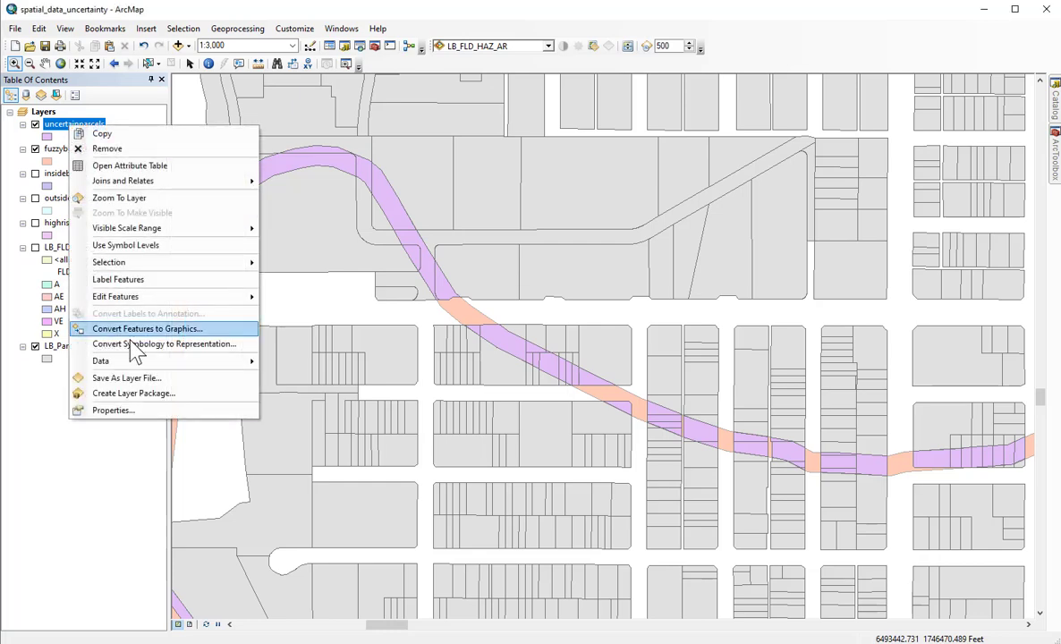
{"action": "left_click", "coordinate": [130, 166]}
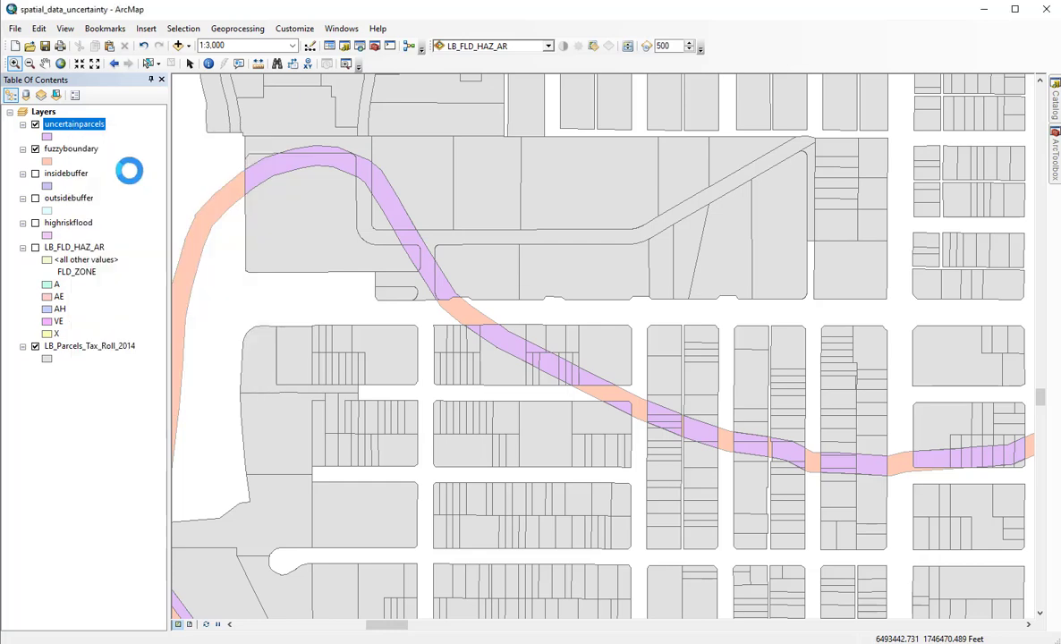
{"action": "left_click_drag", "start_coordinate": [218, 448], "coordinate": [673, 487]}
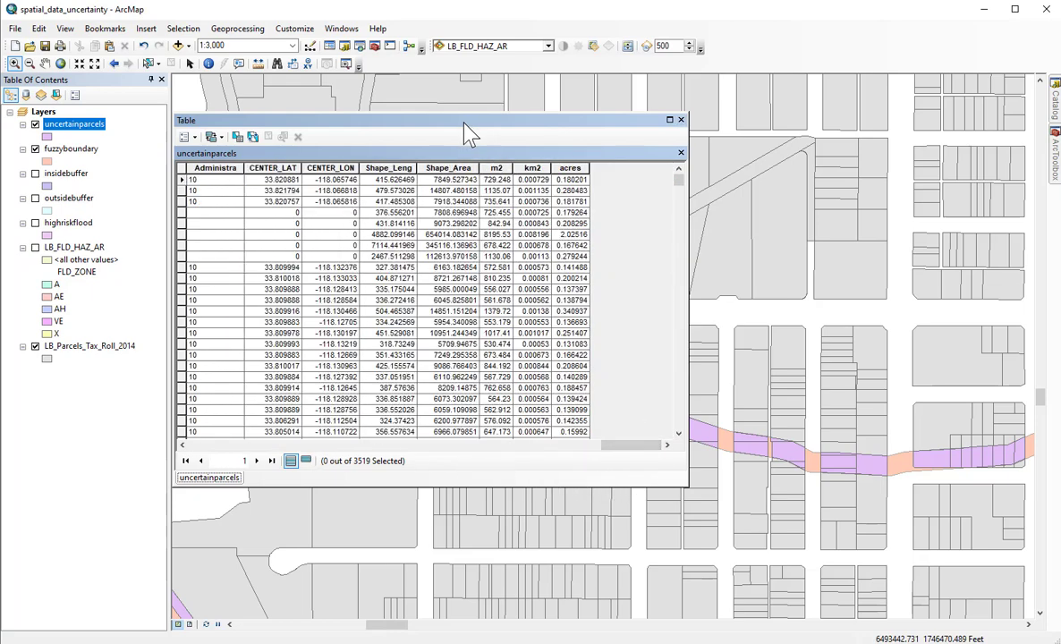
{"action": "left_click_drag", "start_coordinate": [441, 121], "coordinate": [710, 238]}
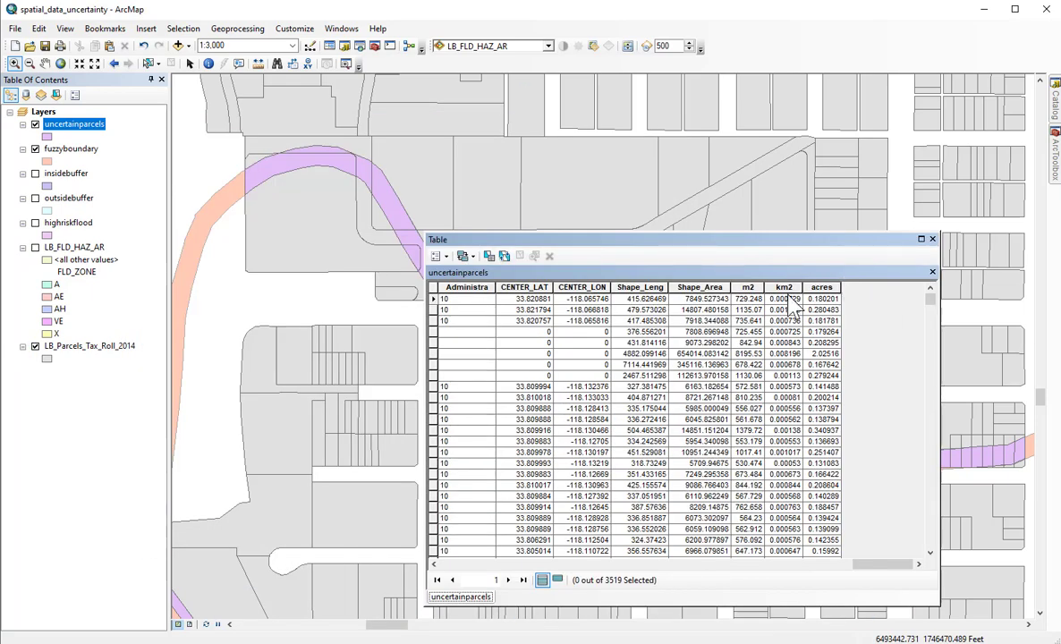
- Display the statistics of the m2 field in the uncertainparcels table
{"action": "left_click", "coordinate": [750, 288]}
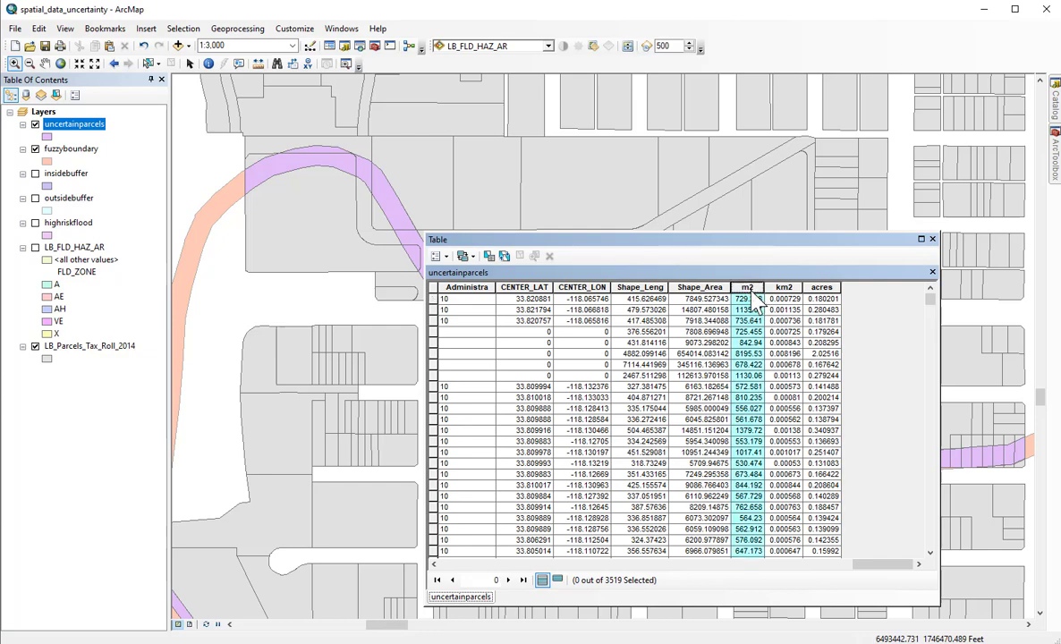
{"action": "right_click", "coordinate": [756, 305]}
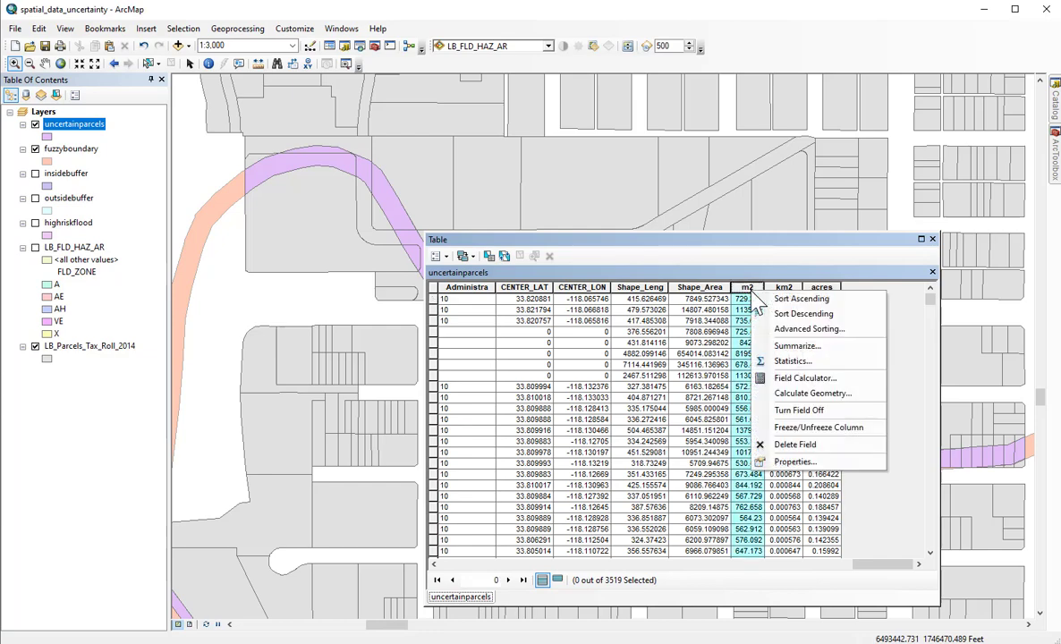
{"action": "left_click", "coordinate": [778, 361]}
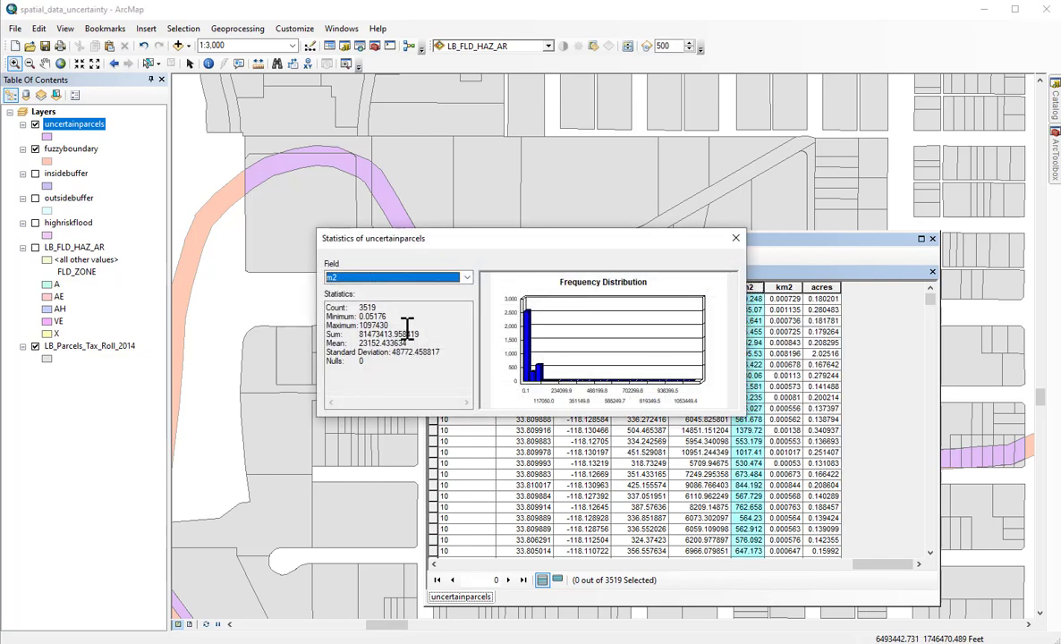
- Highlight the sums in the m2 and km2 field statistics of uncertainparcels, and close the attribute table
{"action": "left_click_drag", "start_coordinate": [433, 336], "coordinate": [295, 339]}
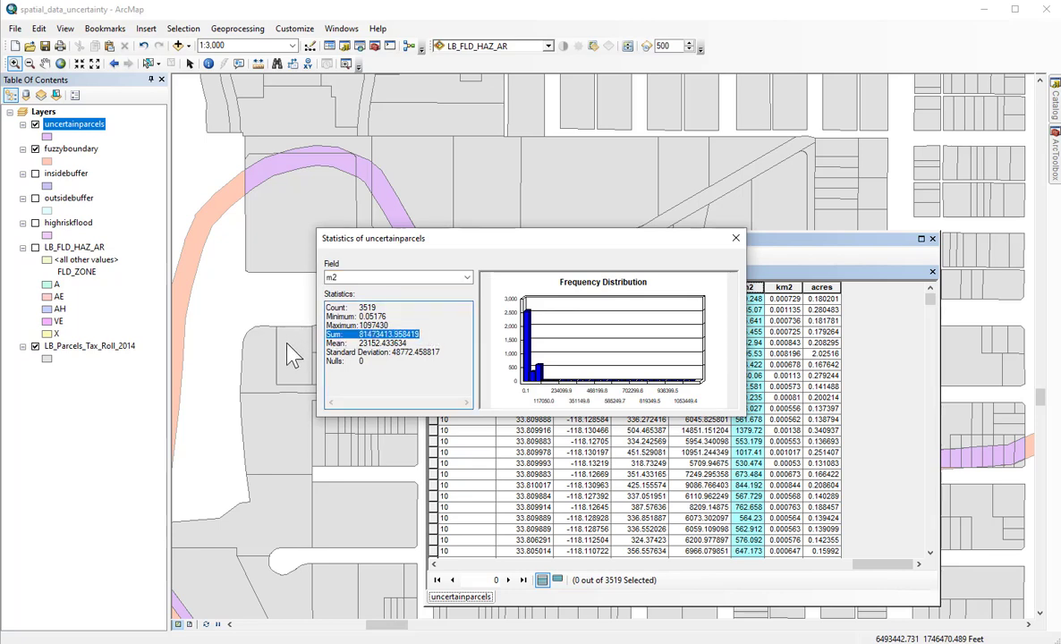
{"action": "left_click", "coordinate": [736, 238]}
{"action": "left_click", "coordinate": [784, 287]}
{"action": "right_click", "coordinate": [786, 287]}
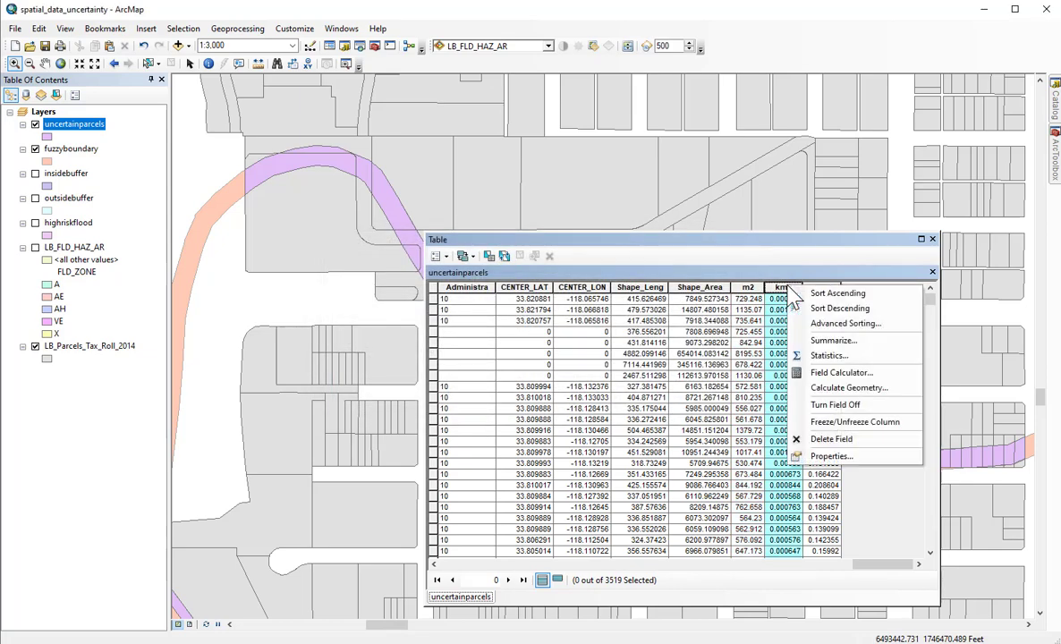
{"action": "left_click", "coordinate": [819, 356]}
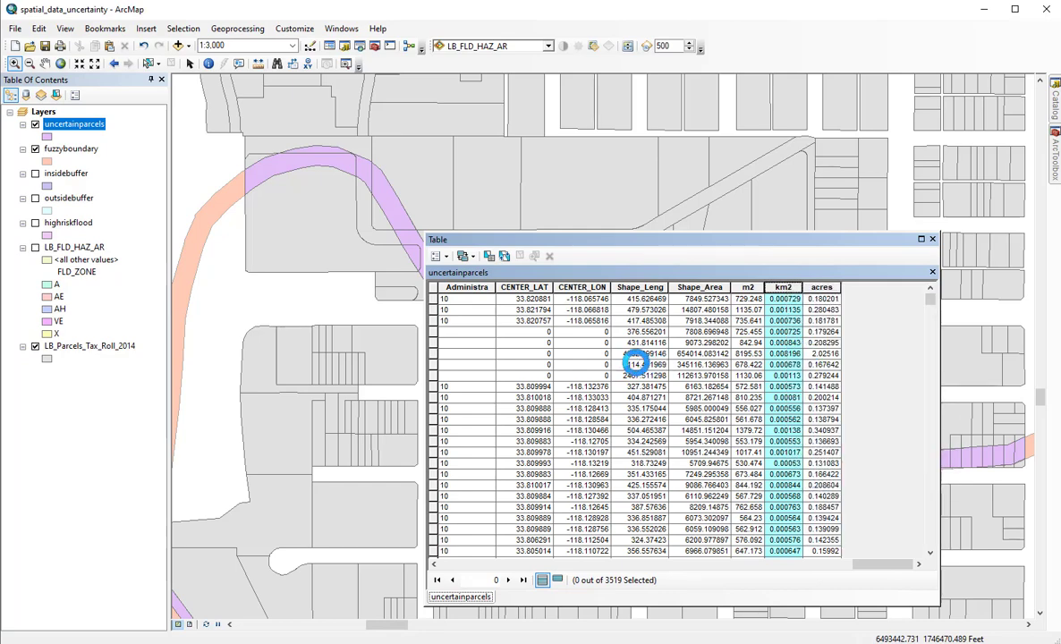
{"action": "left_click", "coordinate": [395, 327]}
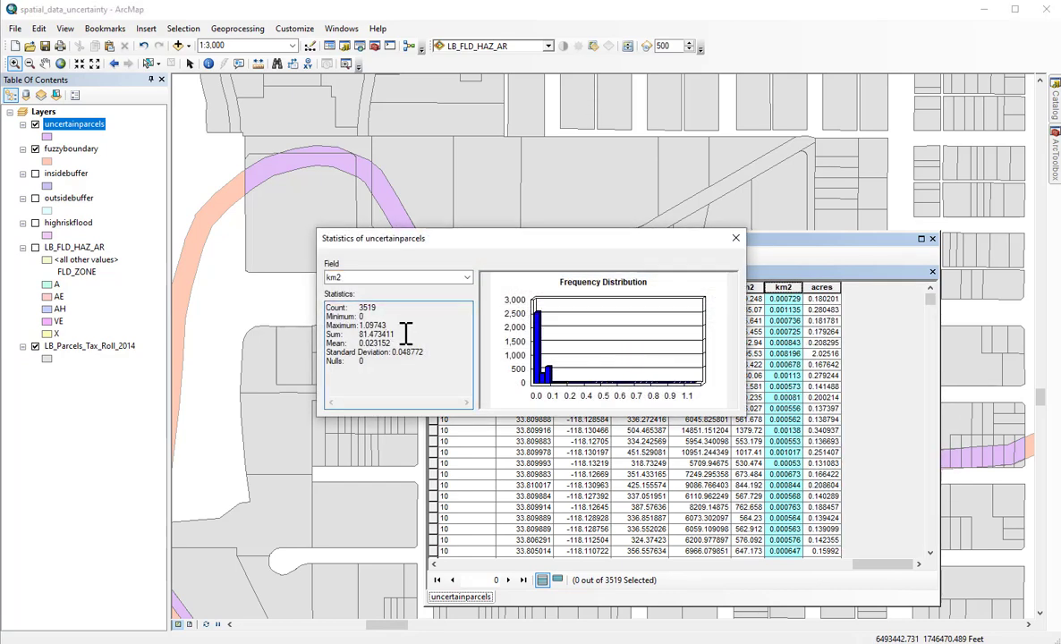
{"action": "left_click_drag", "start_coordinate": [406, 333], "coordinate": [315, 332]}
{"action": "left_click", "coordinate": [736, 240]}
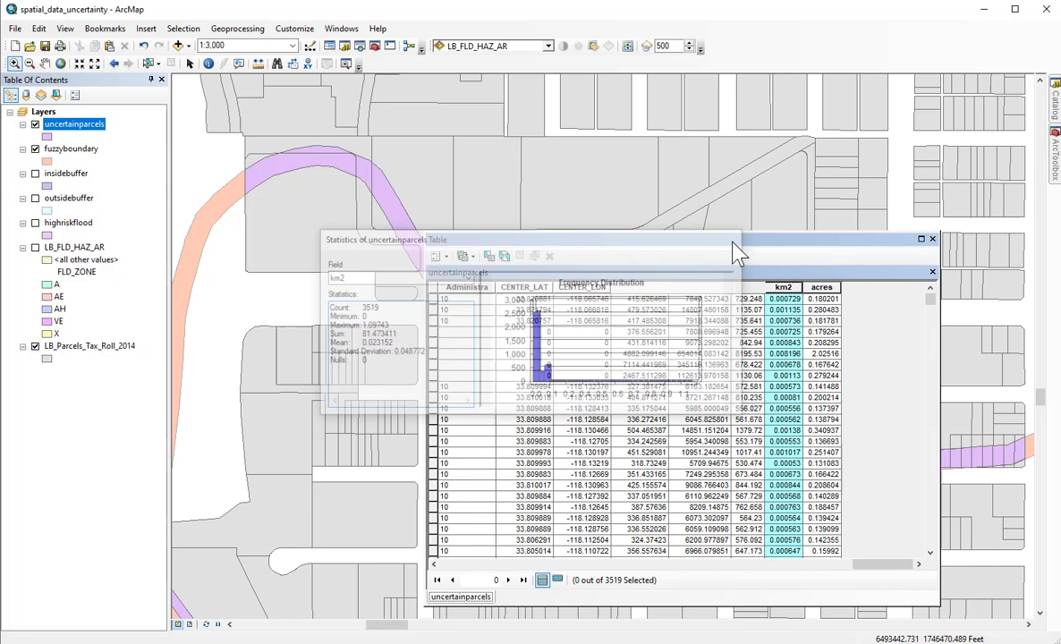
{"action": "left_click", "coordinate": [933, 239]}
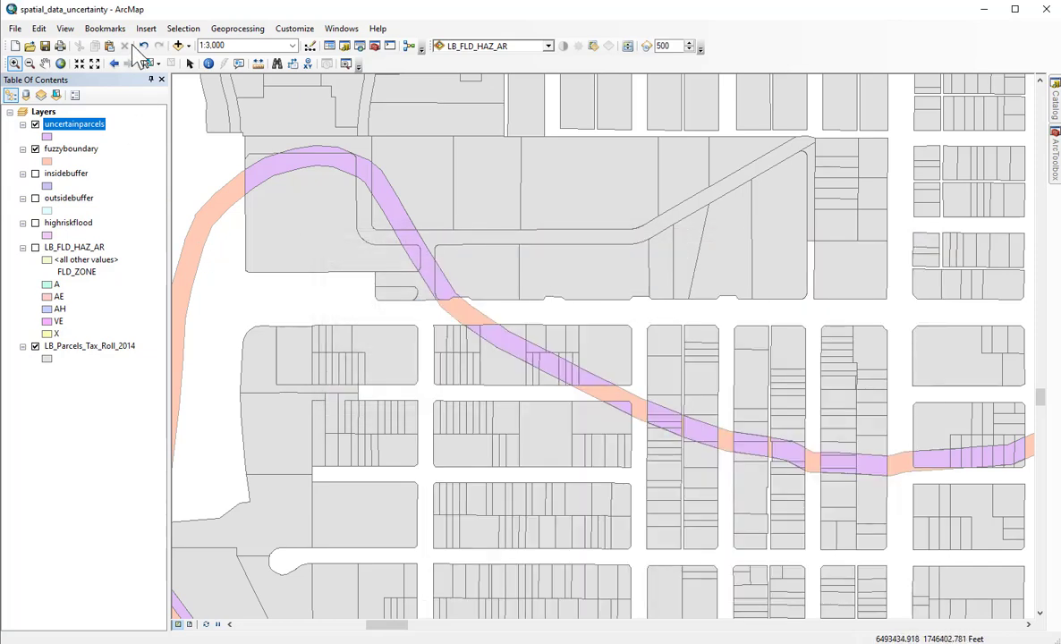
- Select the LB_Parcels_Tax_Roll_2014 features that intersect the fuzzyboundary layer, and hide fuzzyboundary
{"action": "left_click", "coordinate": [182, 29]}
{"action": "left_click", "coordinate": [193, 61]}
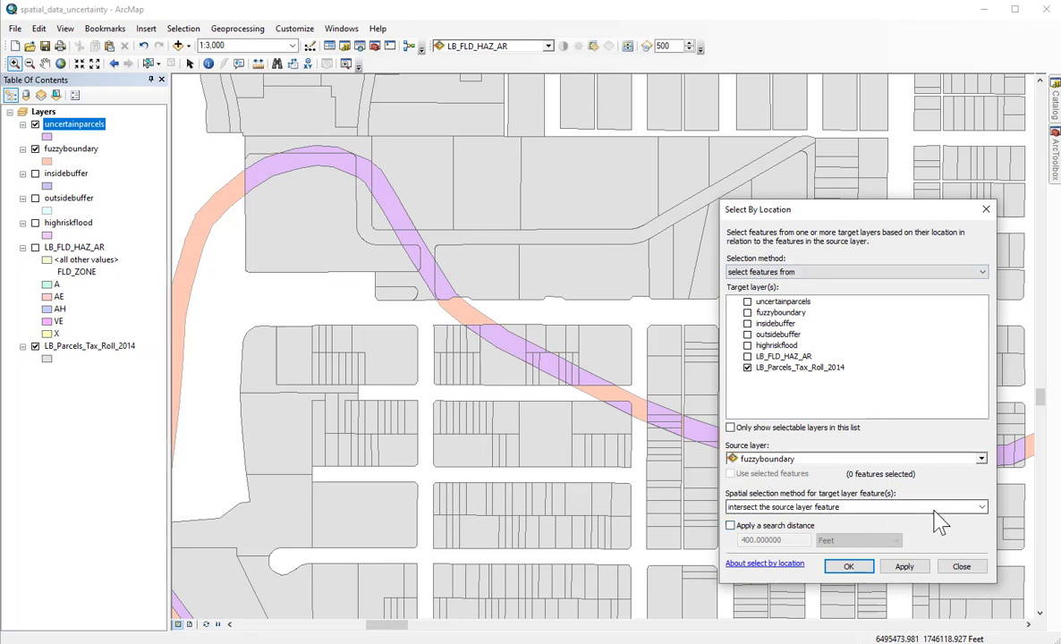
{"action": "left_click", "coordinate": [906, 566]}
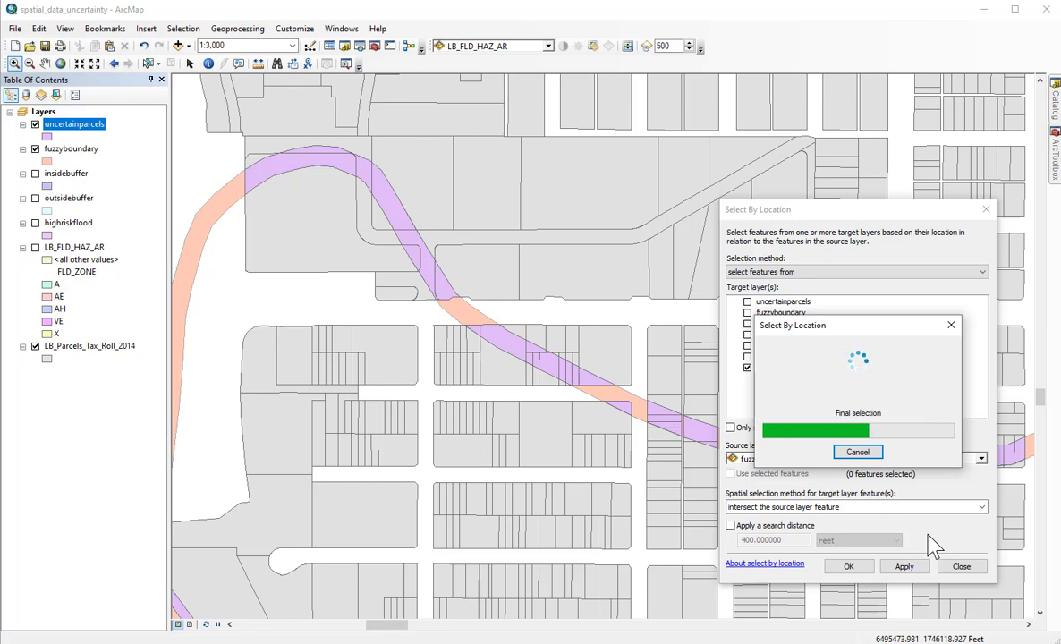
{"action": "left_click", "coordinate": [985, 210]}
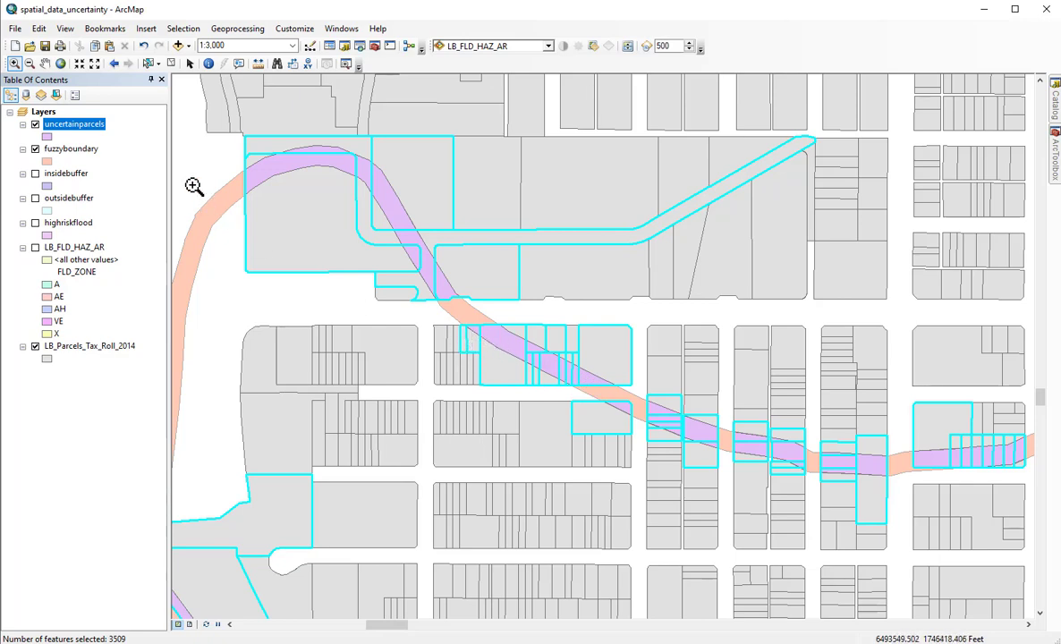
{"action": "left_click", "coordinate": [35, 149]}
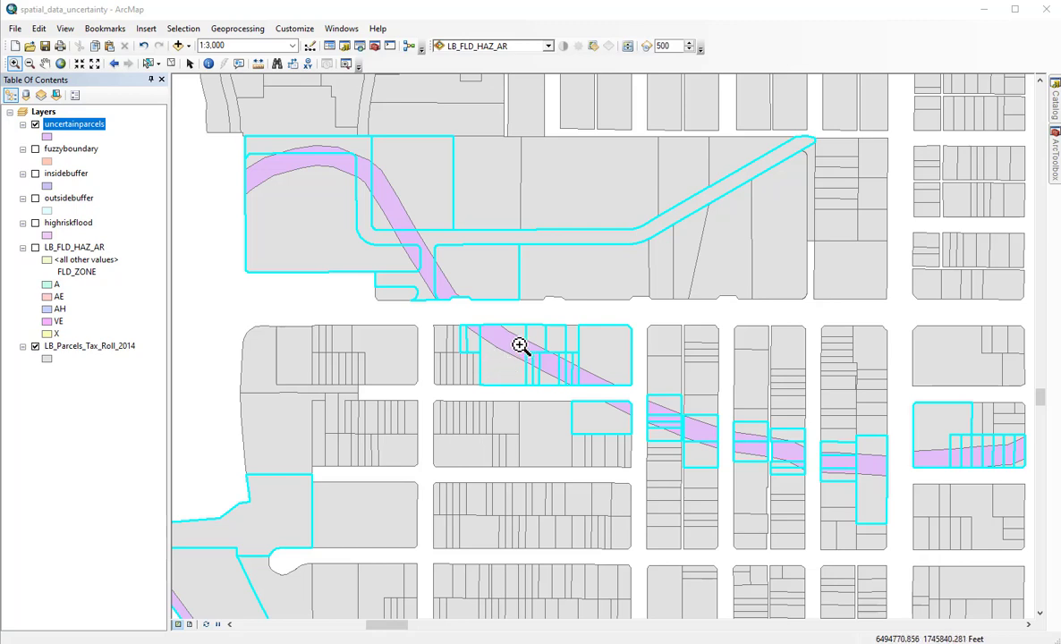
- Identify the uncertainparcels strip crossing a selected parcel and the underlying LB_Parcels_Tax_Roll_2014 parcel, and examine the m2, km2 and acres attributes
{"action": "left_click", "coordinate": [209, 64]}
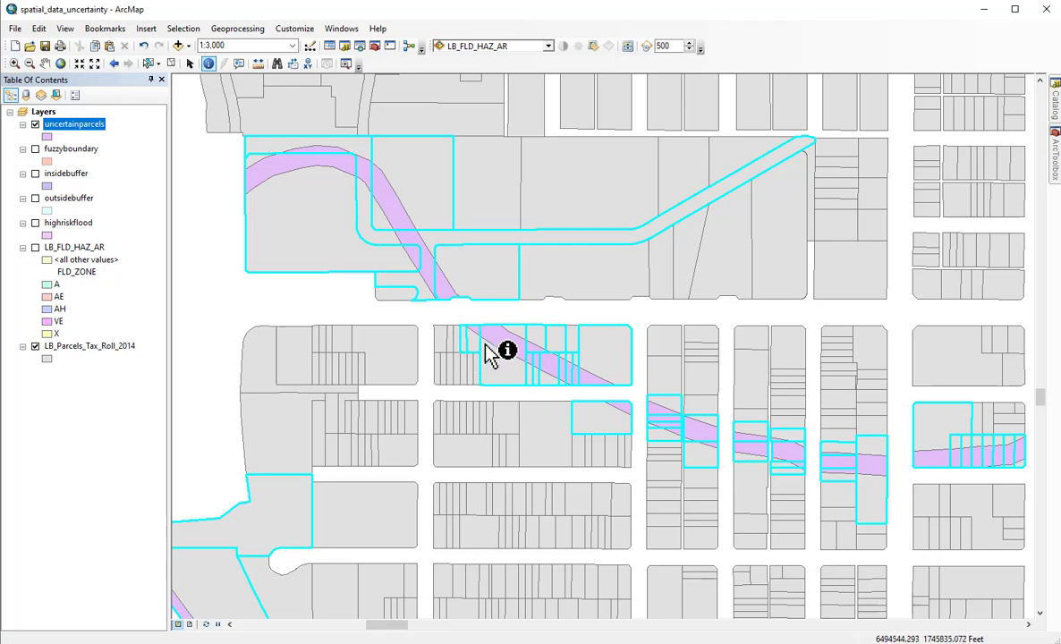
{"action": "left_click", "coordinate": [506, 341]}
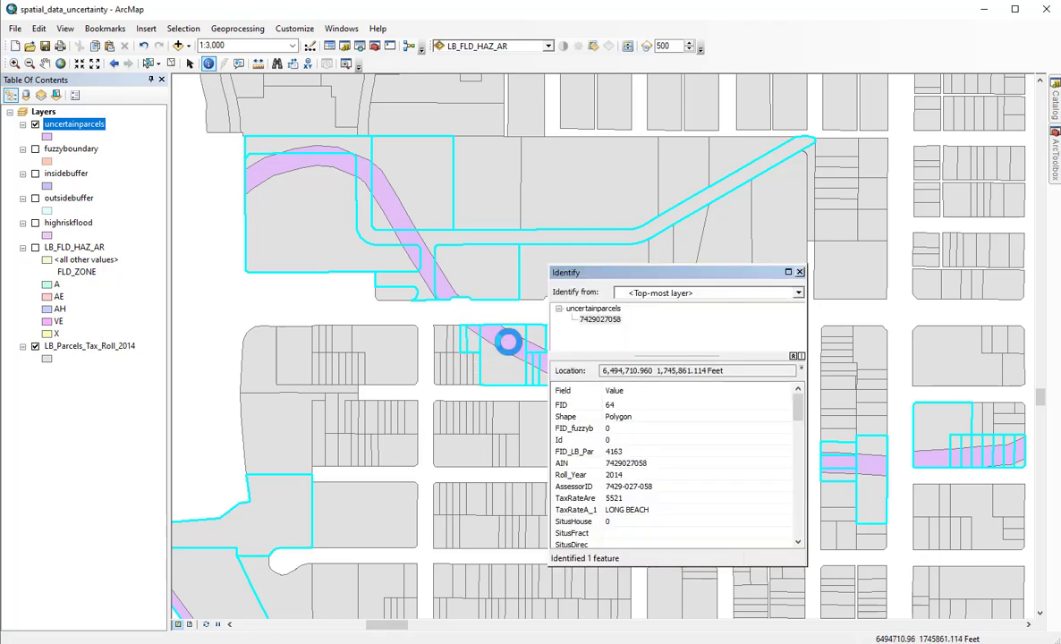
{"action": "left_click", "coordinate": [506, 341]}
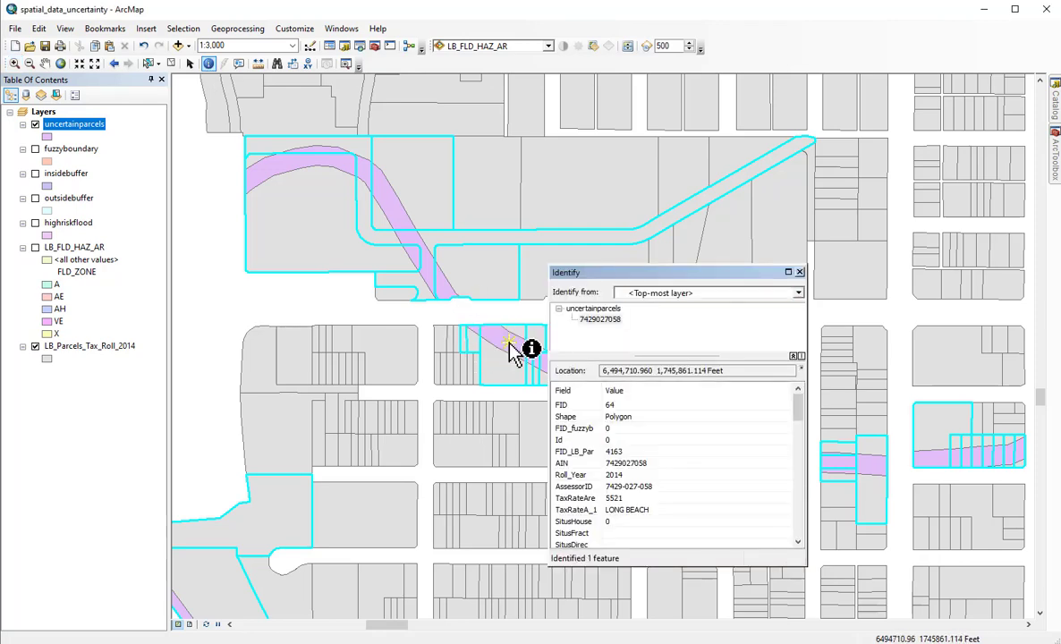
{"action": "left_click", "coordinate": [507, 343]}
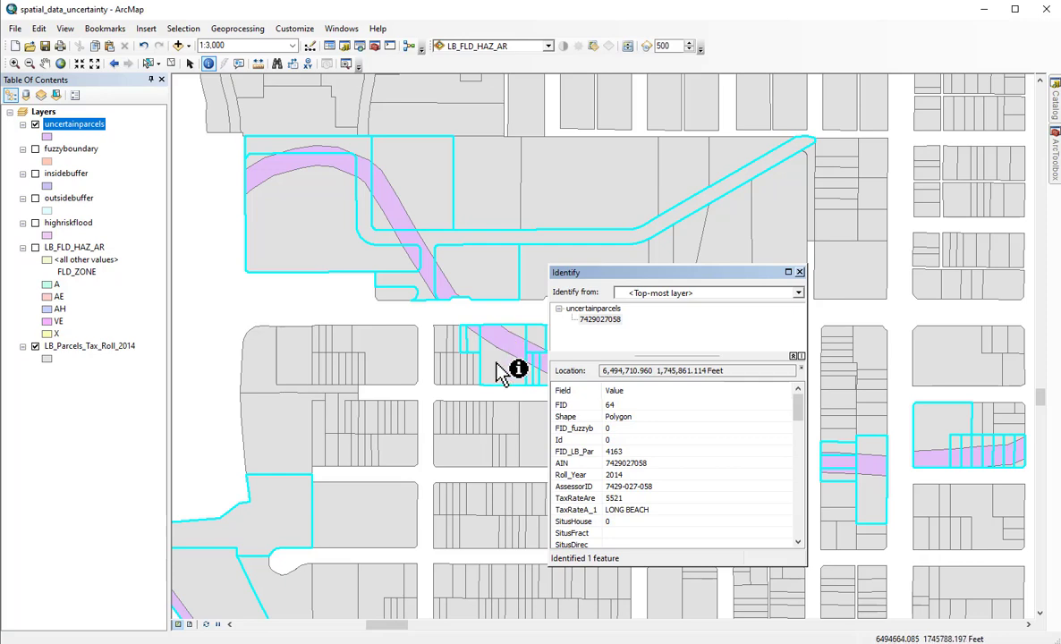
{"action": "left_click", "coordinate": [493, 364]}
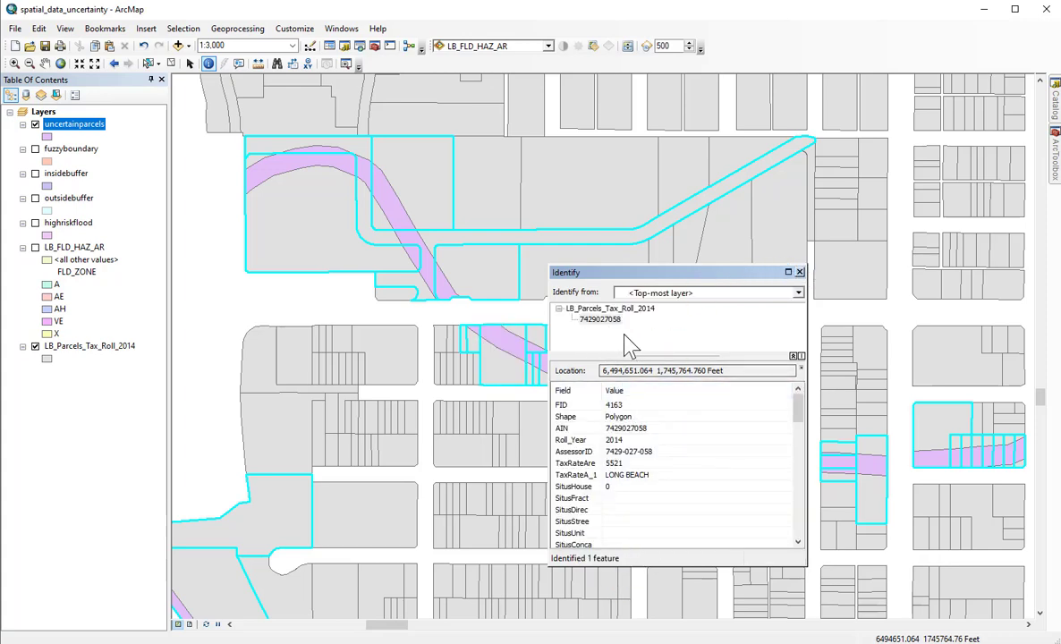
{"action": "scroll", "coordinate": [648, 483], "scroll_direction": "down", "scroll_amount": 15}
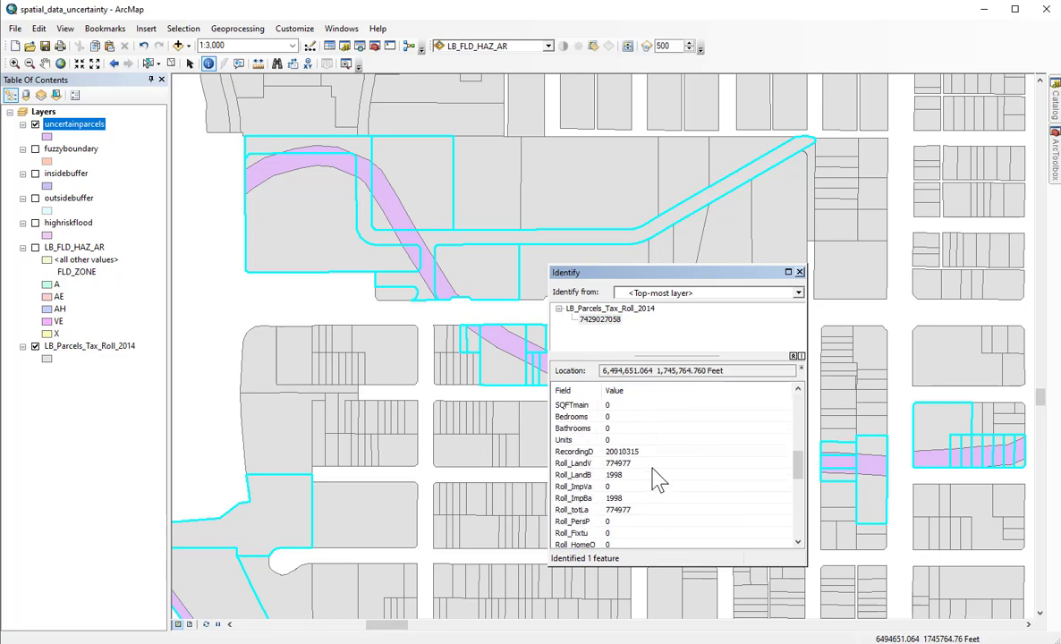
{"action": "scroll", "coordinate": [656, 479], "scroll_direction": "down", "scroll_amount": 1}
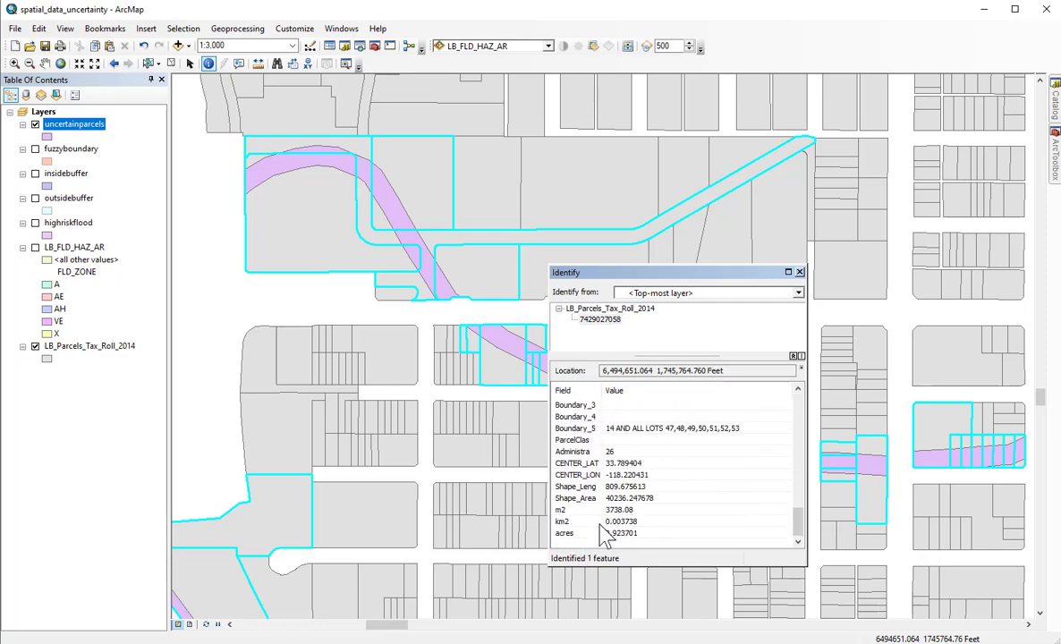
- Compare the area attributes of the same full parcel and its uncertainparcels strip again, and close the identify results
{"action": "left_click", "coordinate": [496, 364]}
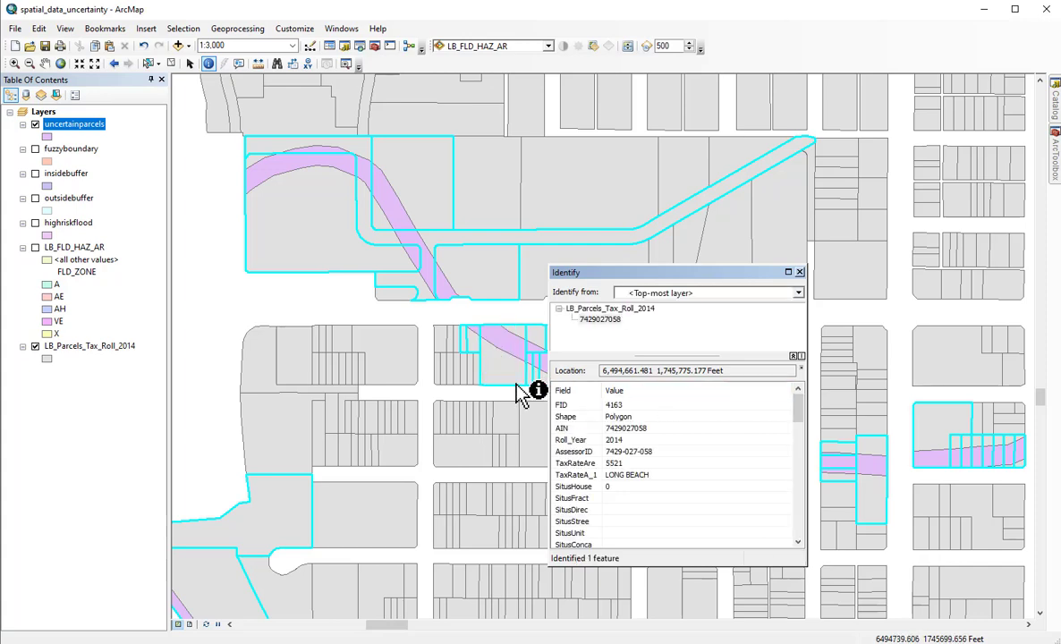
{"action": "left_click_drag", "start_coordinate": [800, 408], "coordinate": [805, 535]}
{"action": "left_click", "coordinate": [515, 349]}
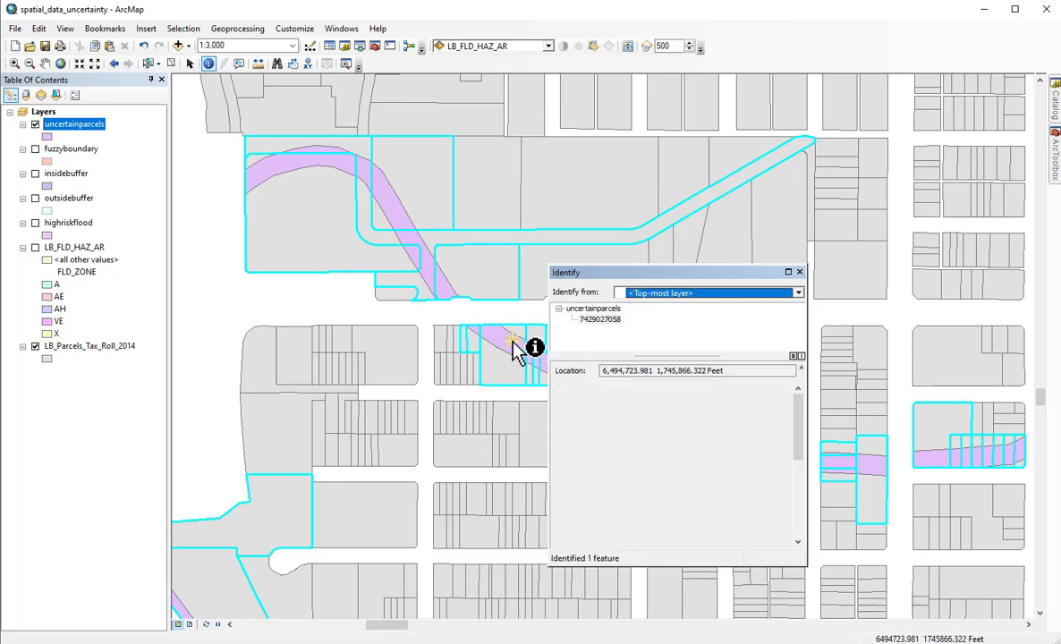
{"action": "left_click", "coordinate": [516, 350]}
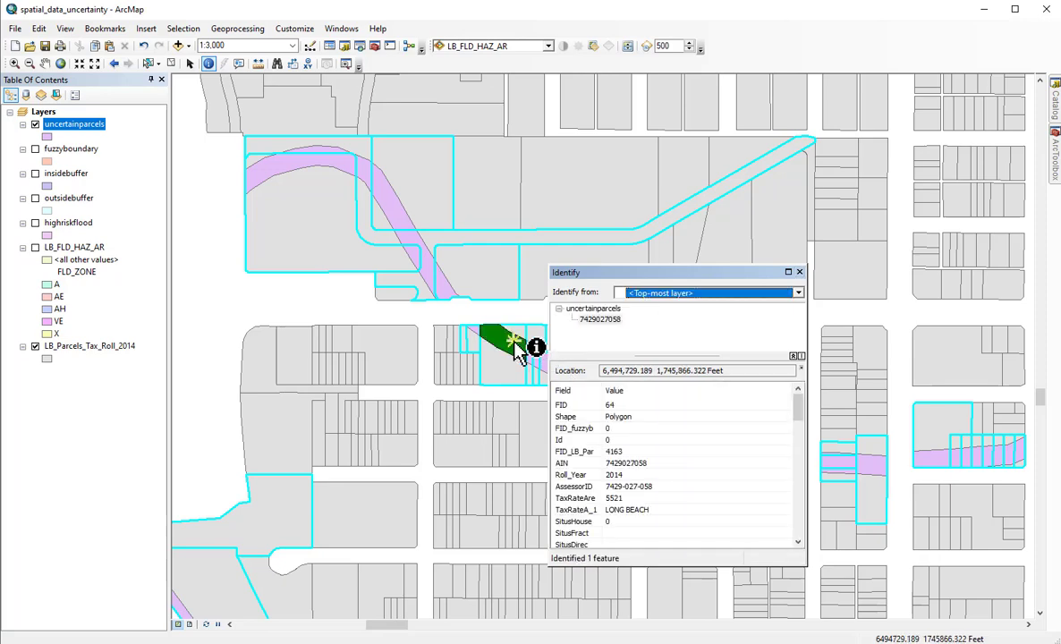
{"action": "left_click", "coordinate": [516, 343]}
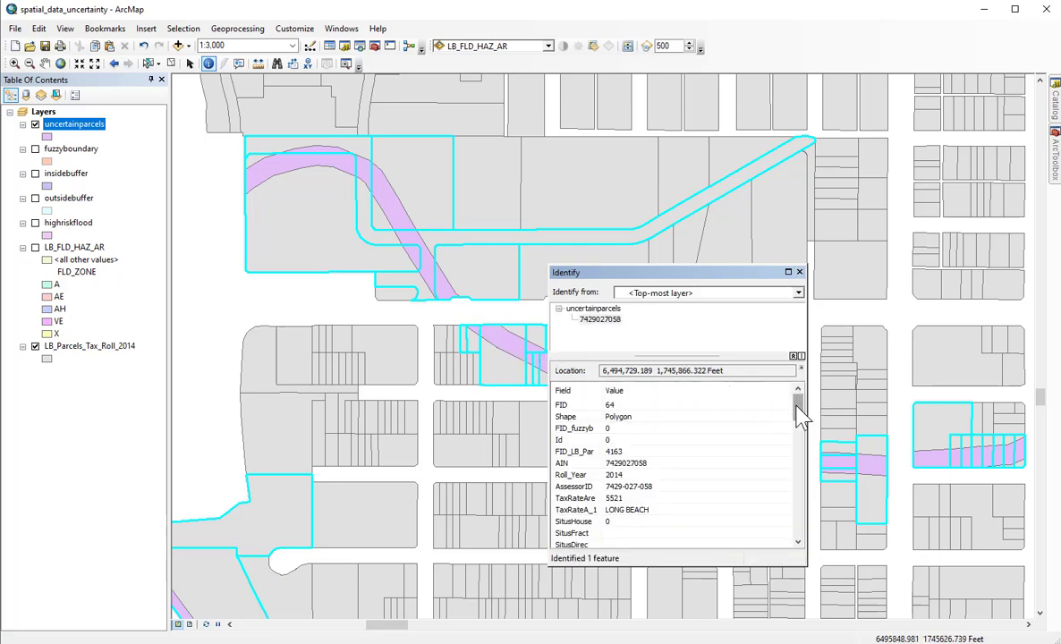
{"action": "left_click_drag", "start_coordinate": [799, 416], "coordinate": [780, 561]}
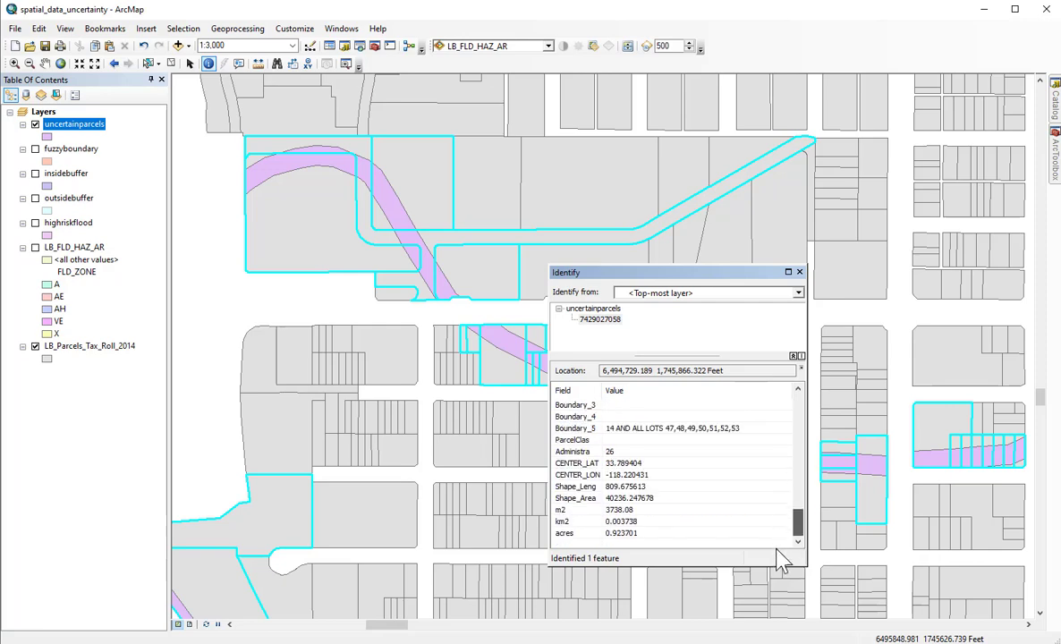
{"action": "left_click", "coordinate": [494, 369]}
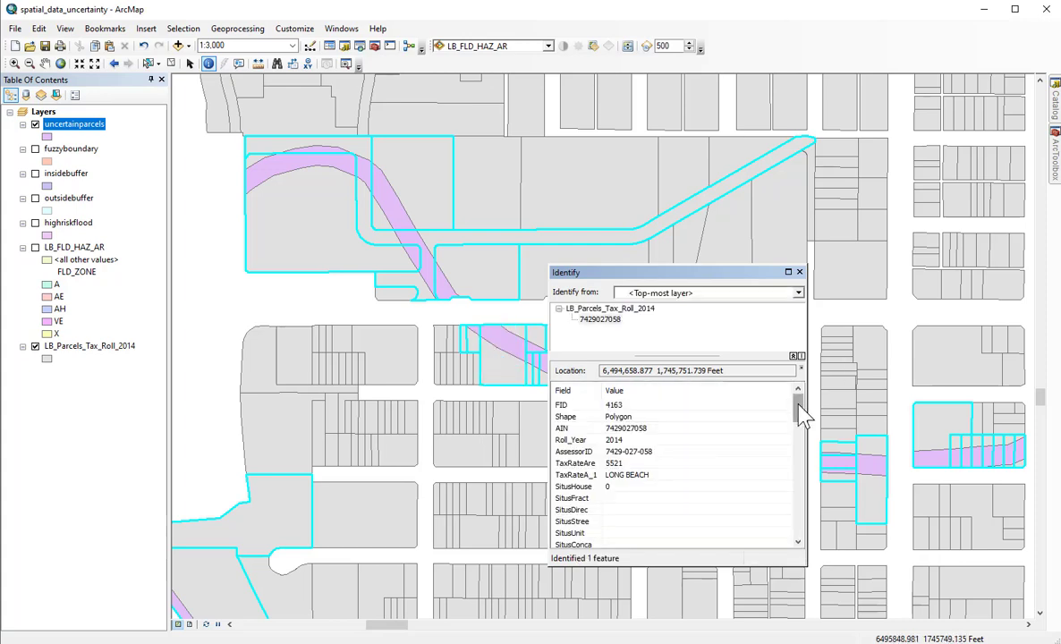
{"action": "left_click_drag", "start_coordinate": [799, 411], "coordinate": [785, 542]}
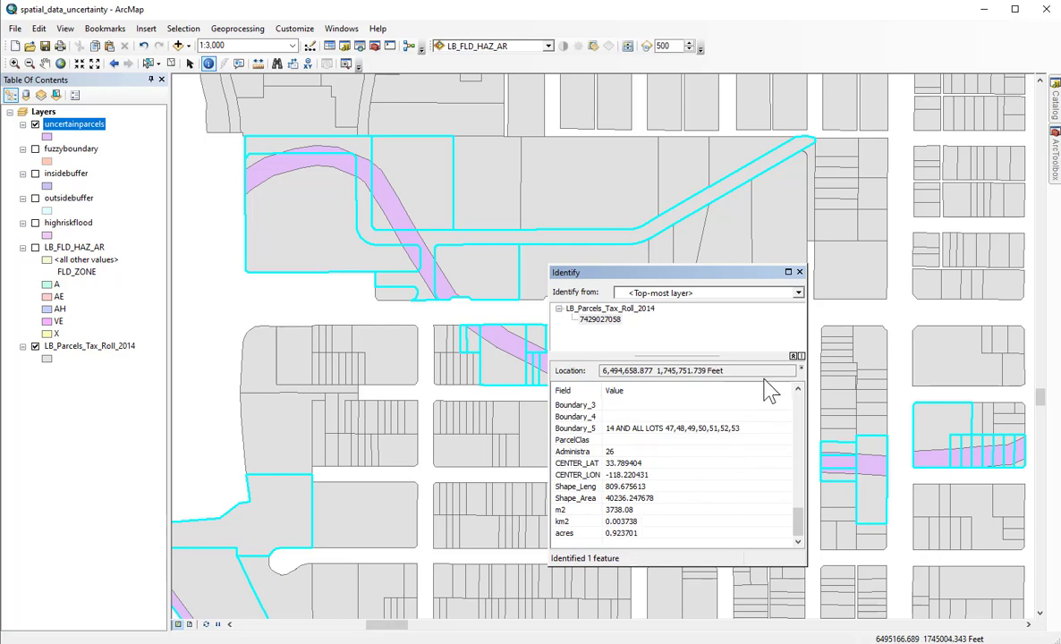
{"action": "left_click", "coordinate": [799, 273]}
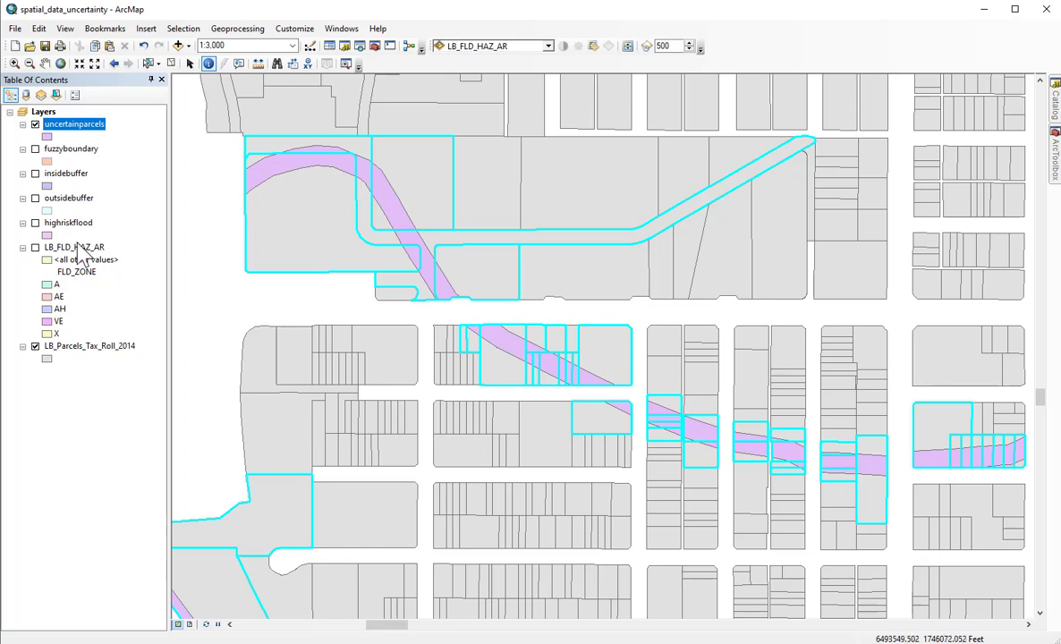
- Recalculate the m2 field in the uncertainparcels attribute table as the polygon area in square meters
{"action": "right_click", "coordinate": [63, 133]}
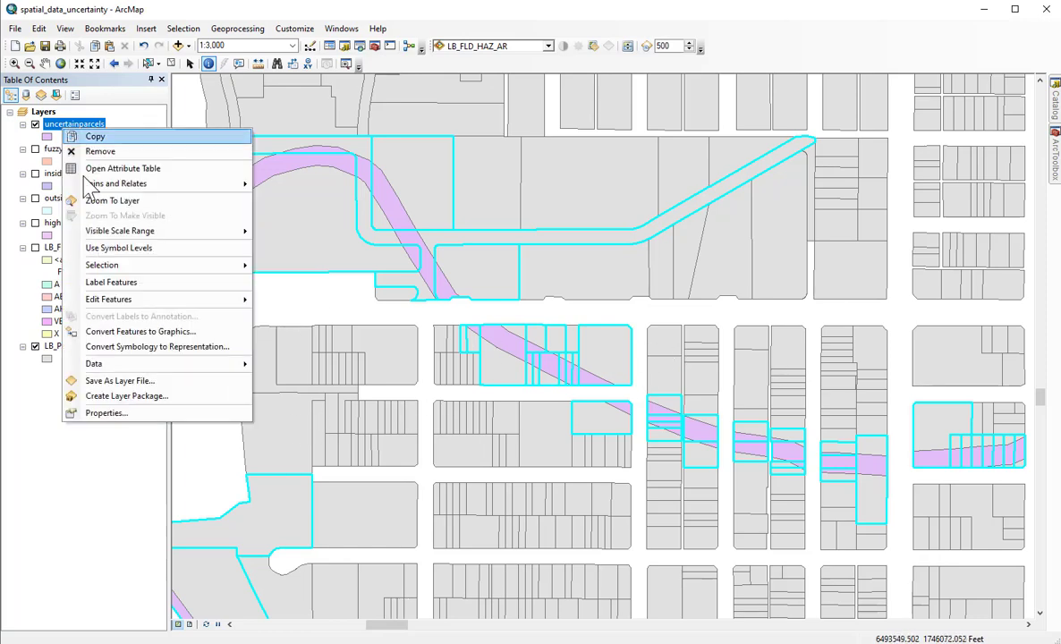
{"action": "left_click", "coordinate": [93, 172]}
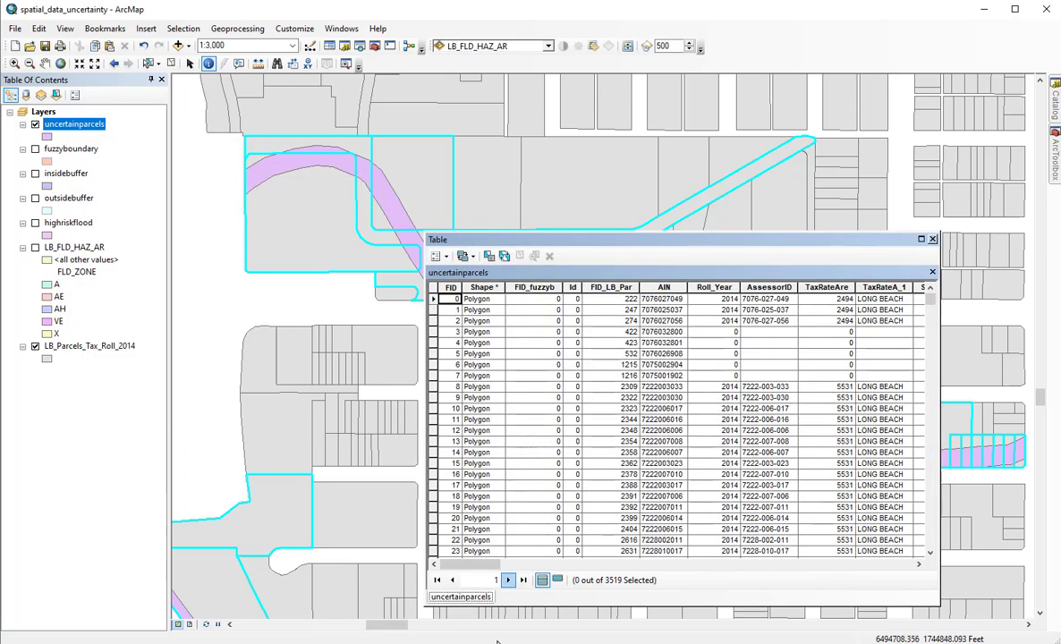
{"action": "left_click_drag", "start_coordinate": [469, 573], "coordinate": [886, 566]}
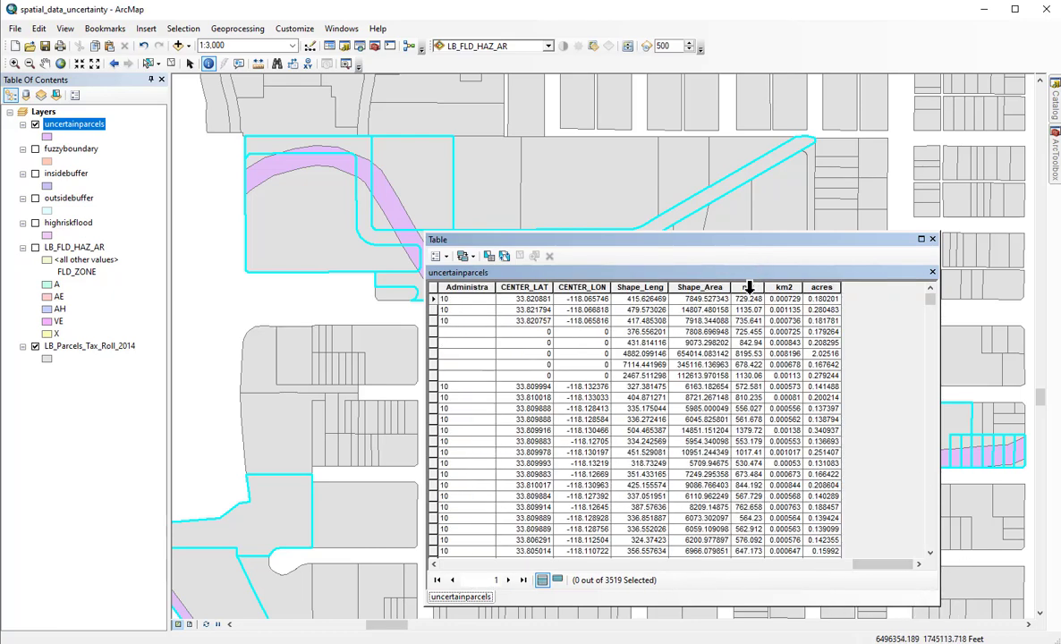
{"action": "left_click", "coordinate": [749, 287]}
{"action": "right_click", "coordinate": [756, 290]}
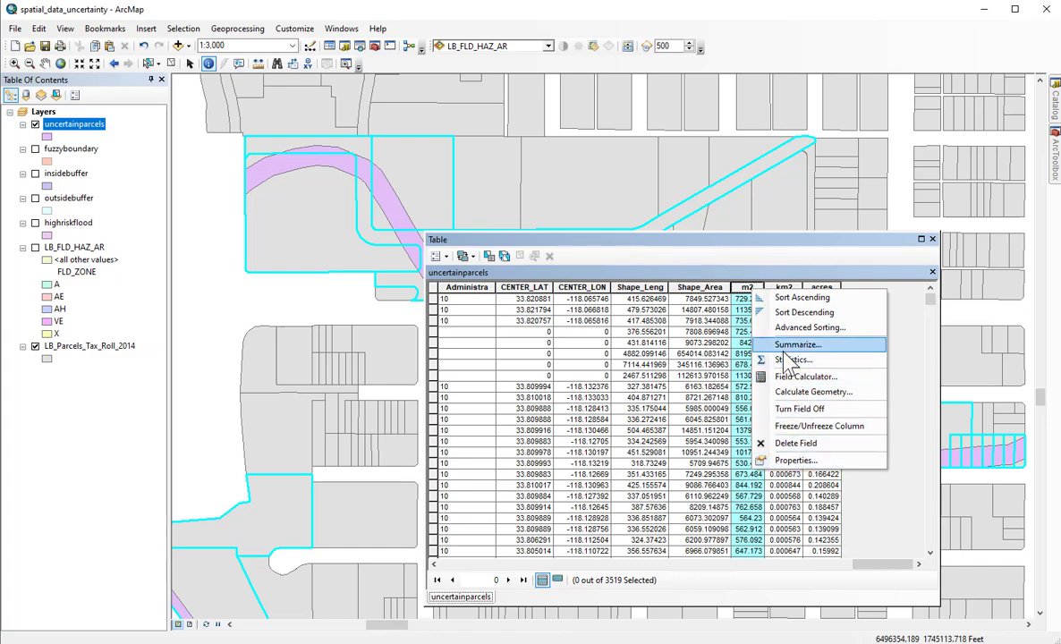
{"action": "left_click", "coordinate": [804, 399]}
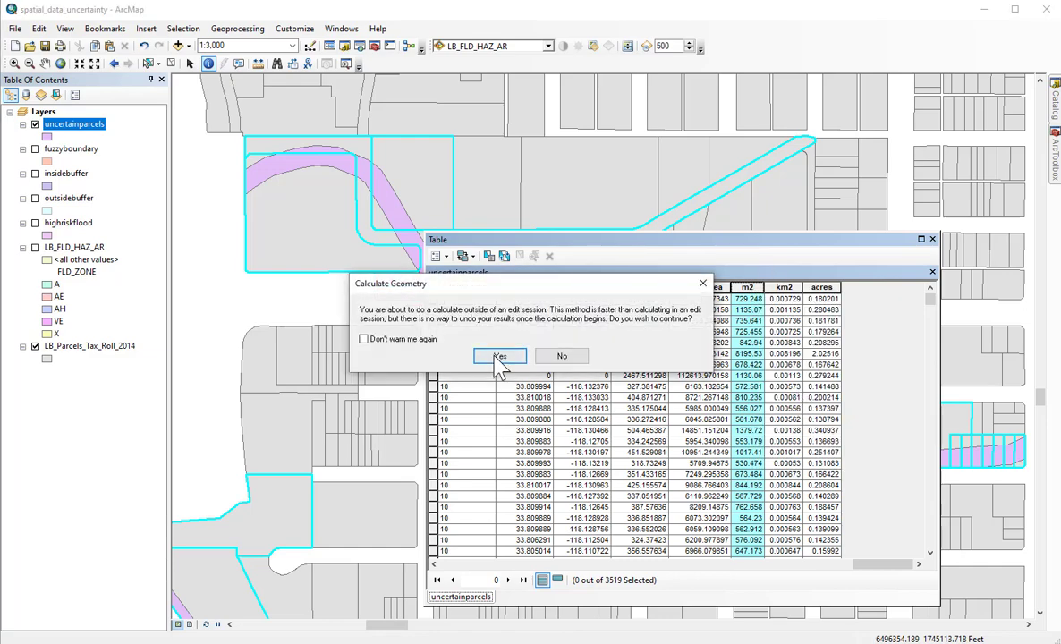
{"action": "left_click", "coordinate": [500, 356]}
{"action": "left_click", "coordinate": [500, 366]}
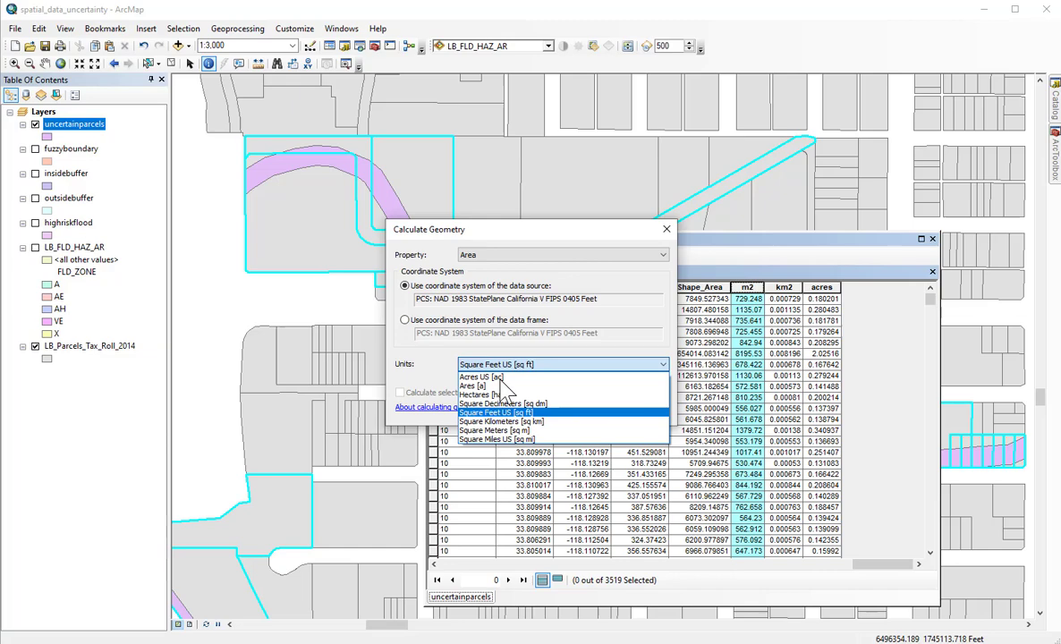
{"action": "left_click", "coordinate": [518, 432]}
{"action": "left_click", "coordinate": [575, 407]}
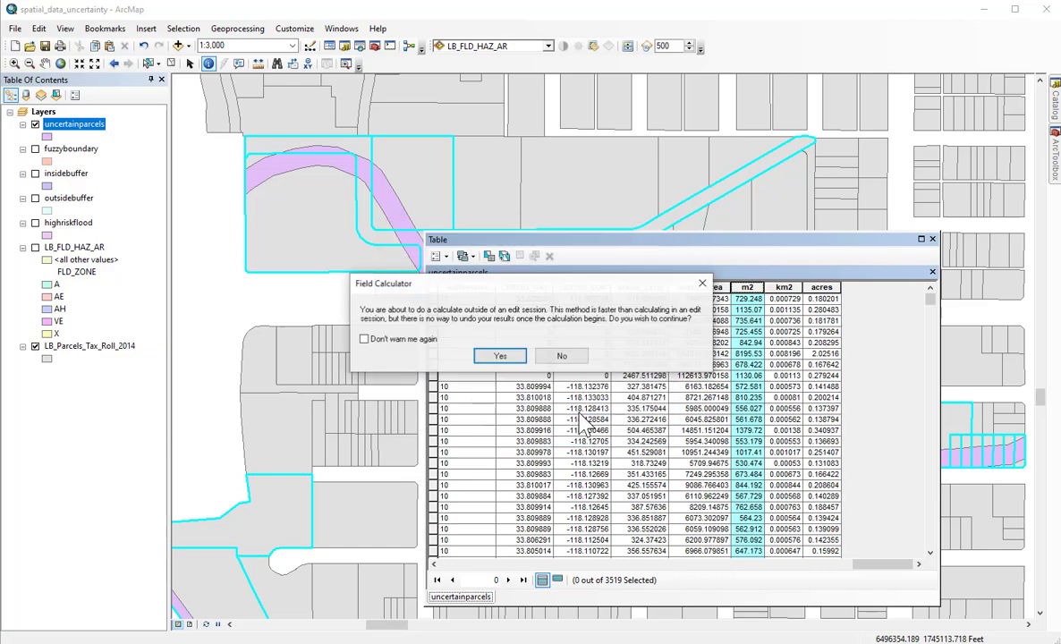
{"action": "key", "text": "Return"}
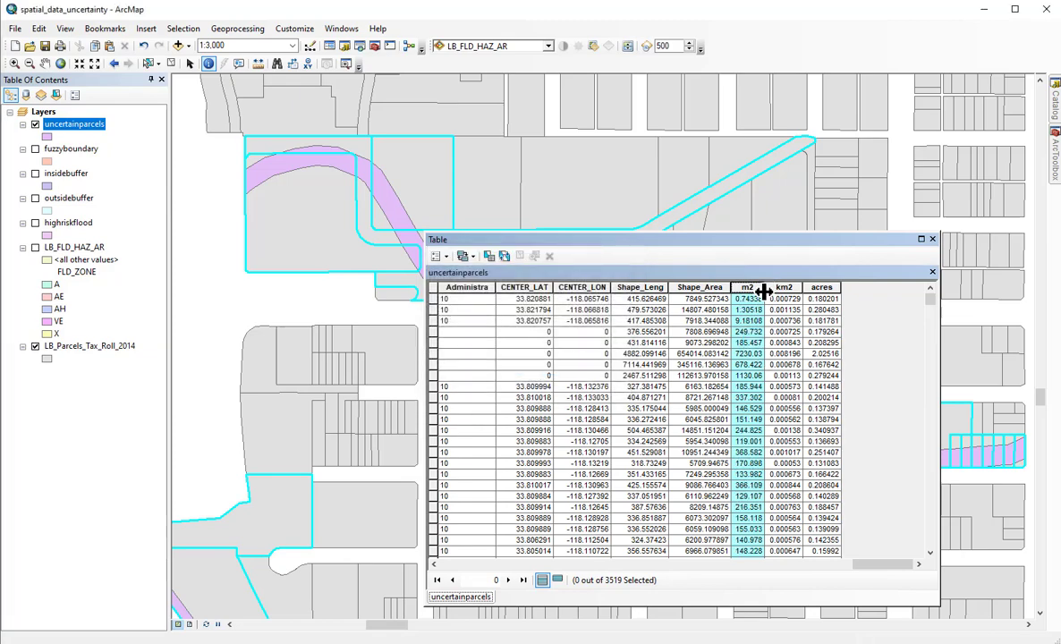
- Display the statistics of the recalculated m2 field in the uncertainparcels table
{"action": "right_click", "coordinate": [752, 300]}
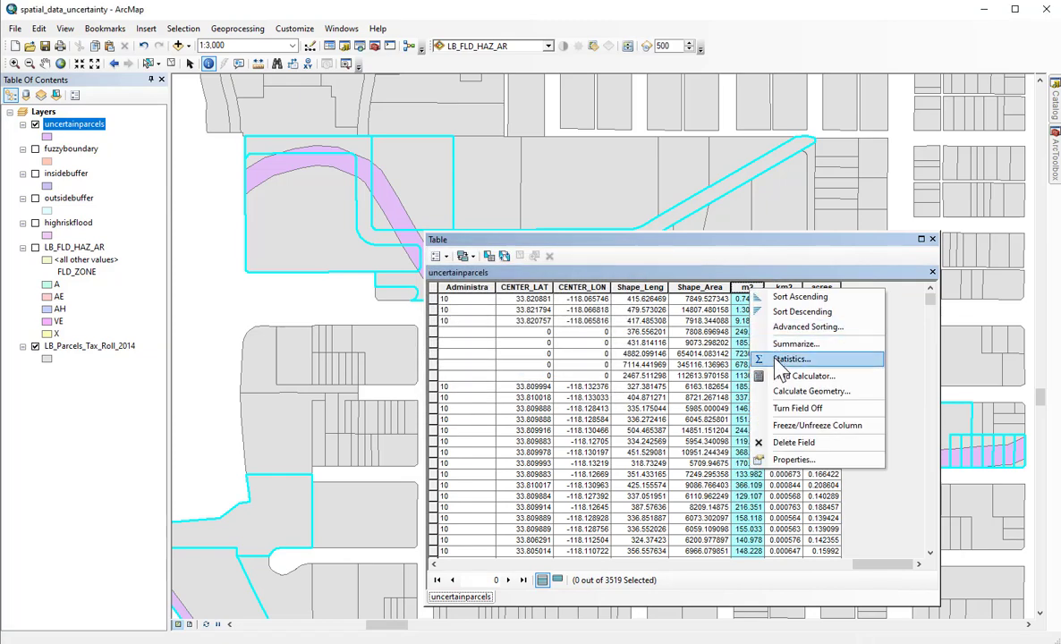
{"action": "left_click", "coordinate": [775, 356]}
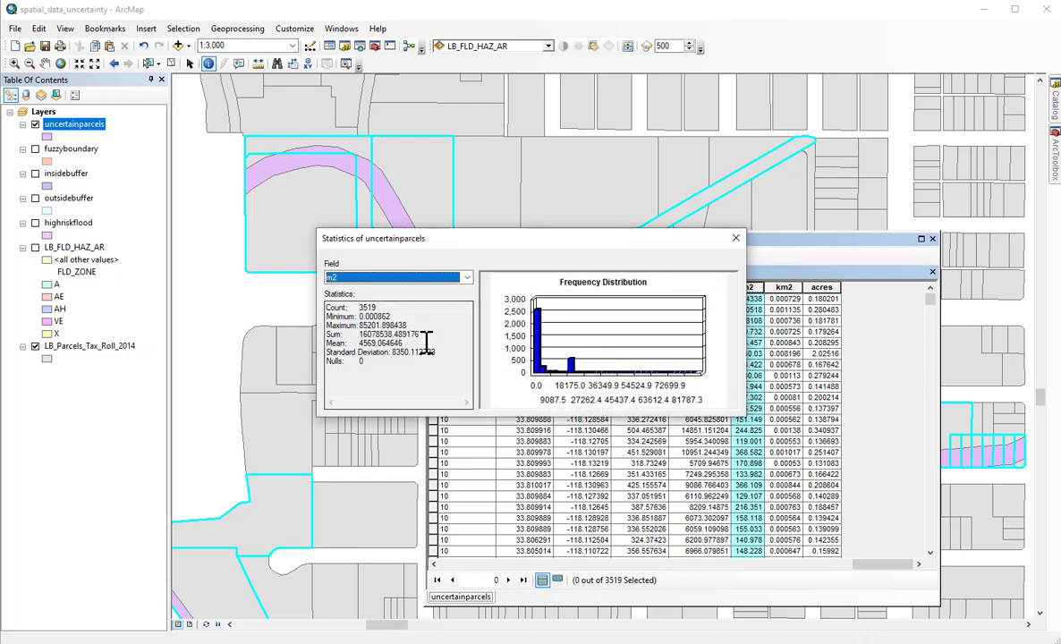
- Examine the sum in the uncertainparcels m2 statistics and close the statistics window
{"action": "left_click_drag", "start_coordinate": [427, 334], "coordinate": [307, 332]}
{"action": "left_click", "coordinate": [735, 238]}
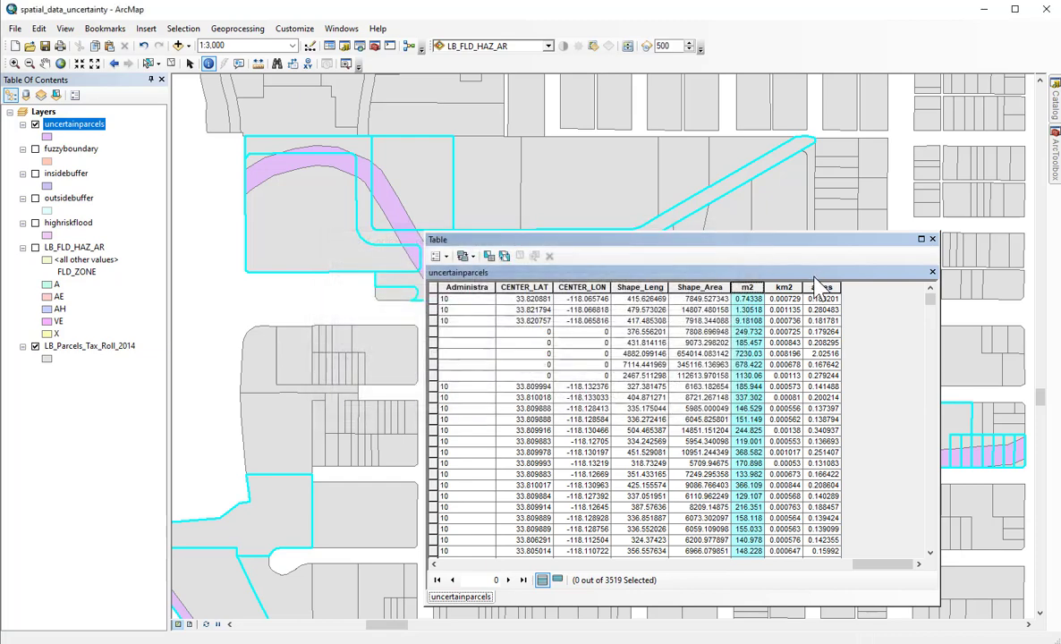
- Recalculate the km2 field in the uncertainparcels attribute table as the polygon area in square kilometers
{"action": "left_click", "coordinate": [784, 287]}
{"action": "right_click", "coordinate": [782, 291]}
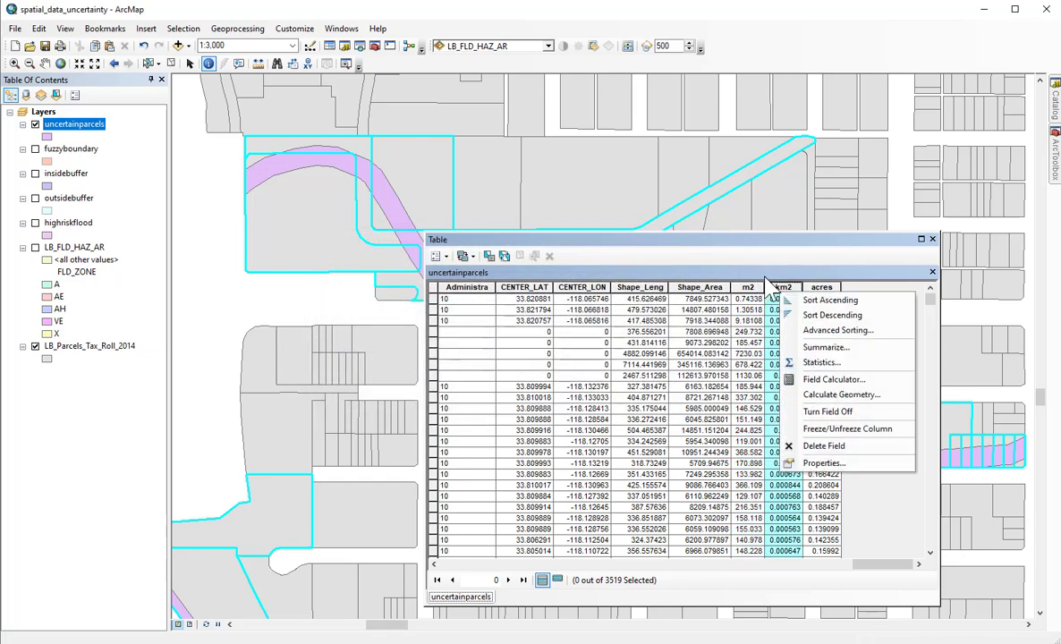
{"action": "left_click", "coordinate": [823, 395]}
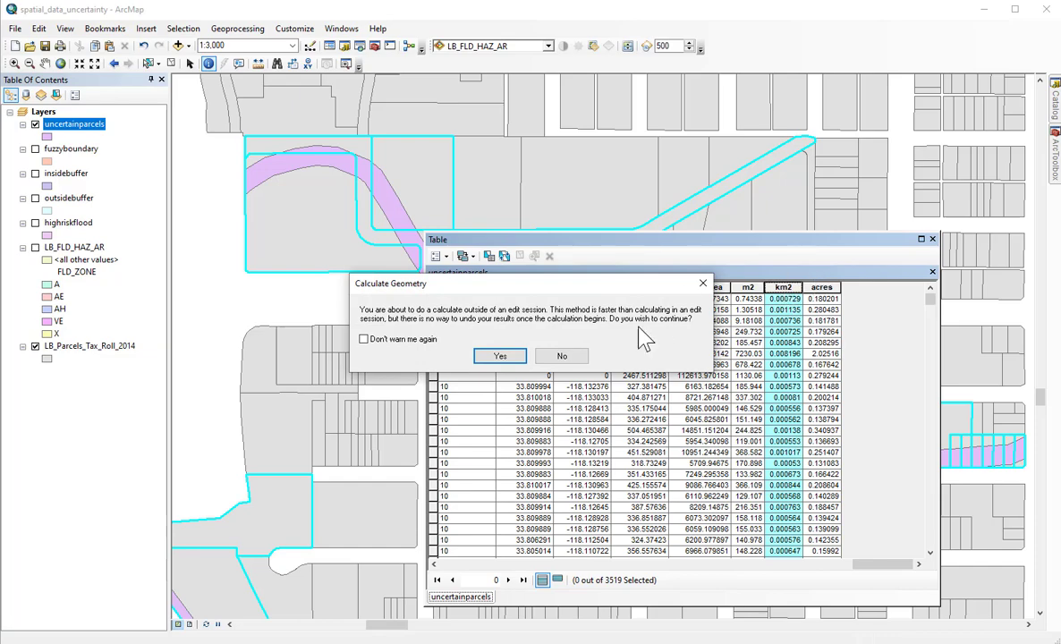
{"action": "left_click", "coordinate": [500, 357]}
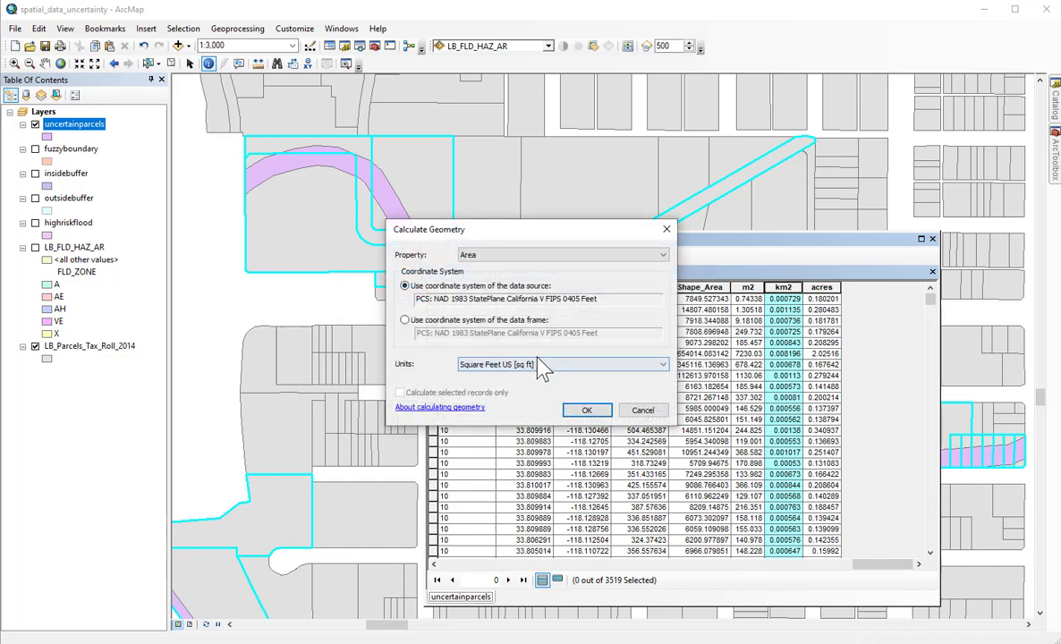
{"action": "left_click", "coordinate": [540, 367]}
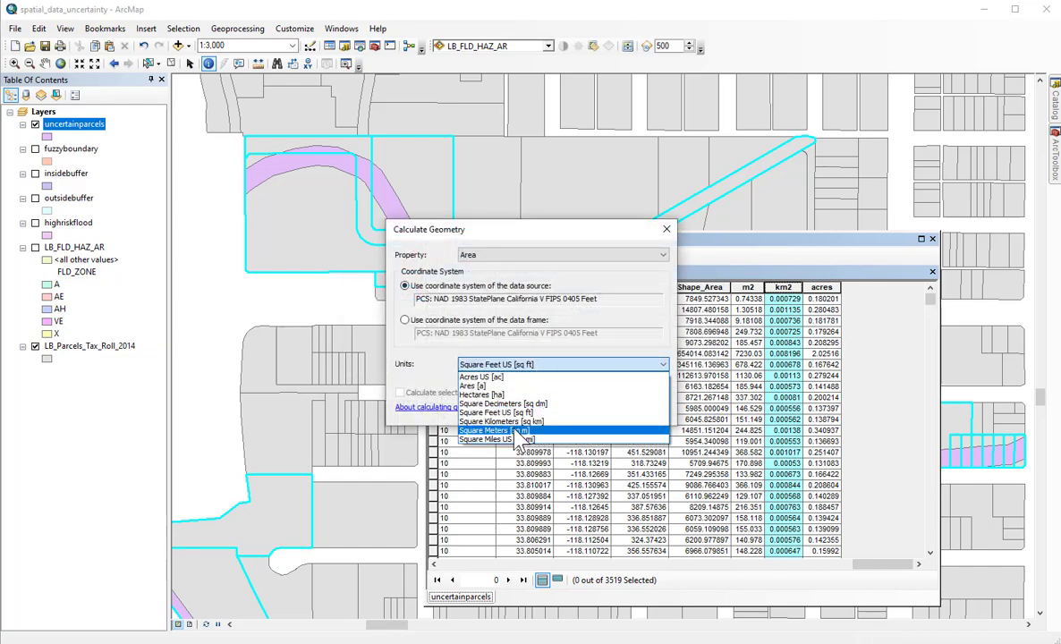
{"action": "left_click", "coordinate": [516, 432]}
{"action": "left_click", "coordinate": [545, 405]}
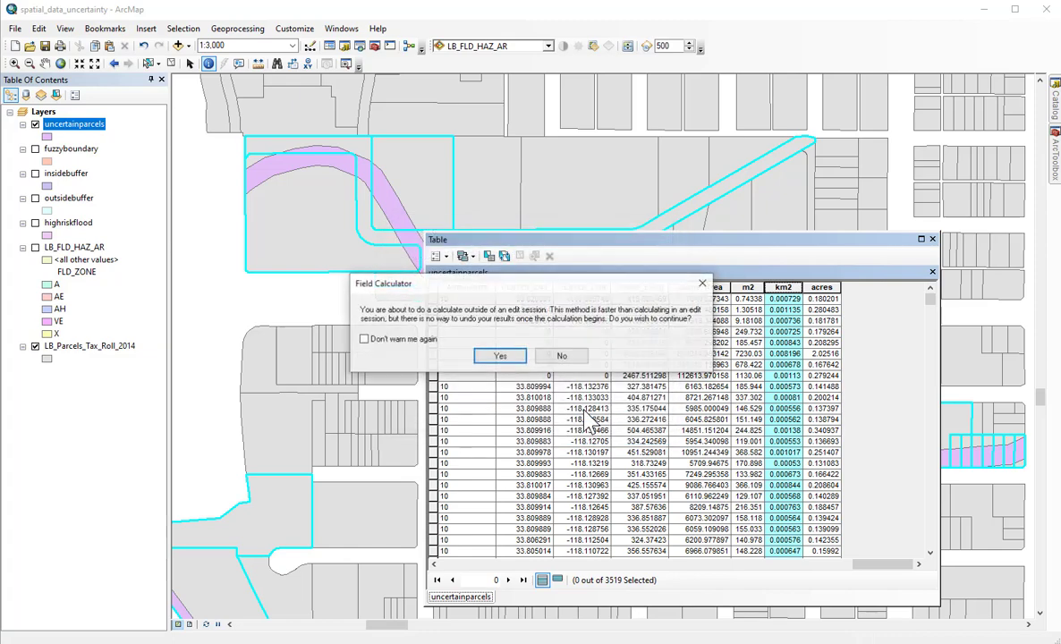
{"action": "left_click", "coordinate": [502, 356]}
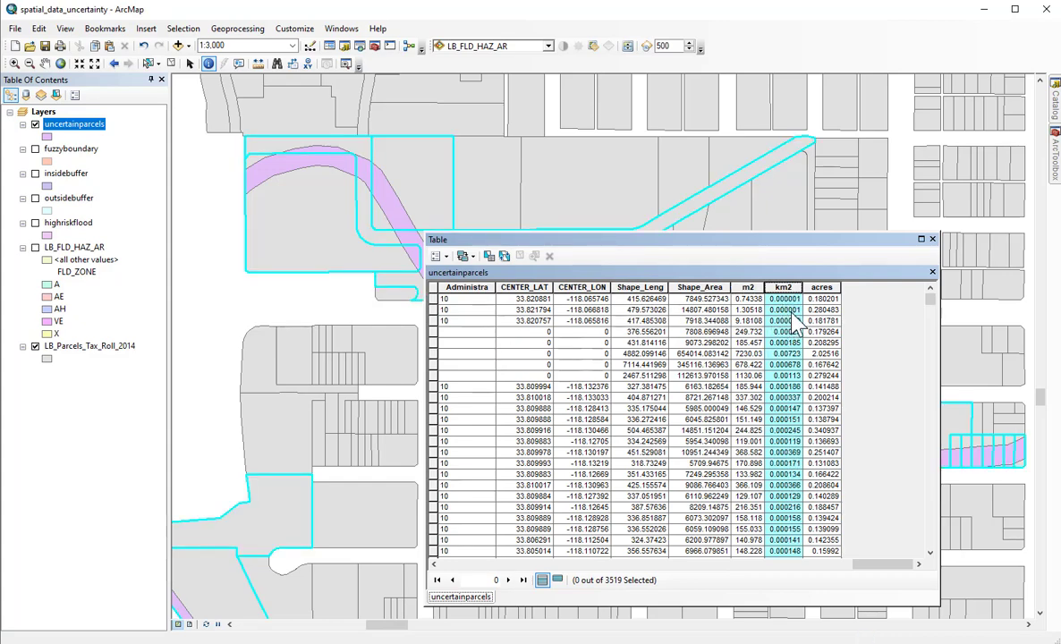
- Recalculate the acres field in the uncertainparcels attribute table as the polygon area in Acres US
{"action": "left_click", "coordinate": [831, 286]}
{"action": "right_click", "coordinate": [830, 286]}
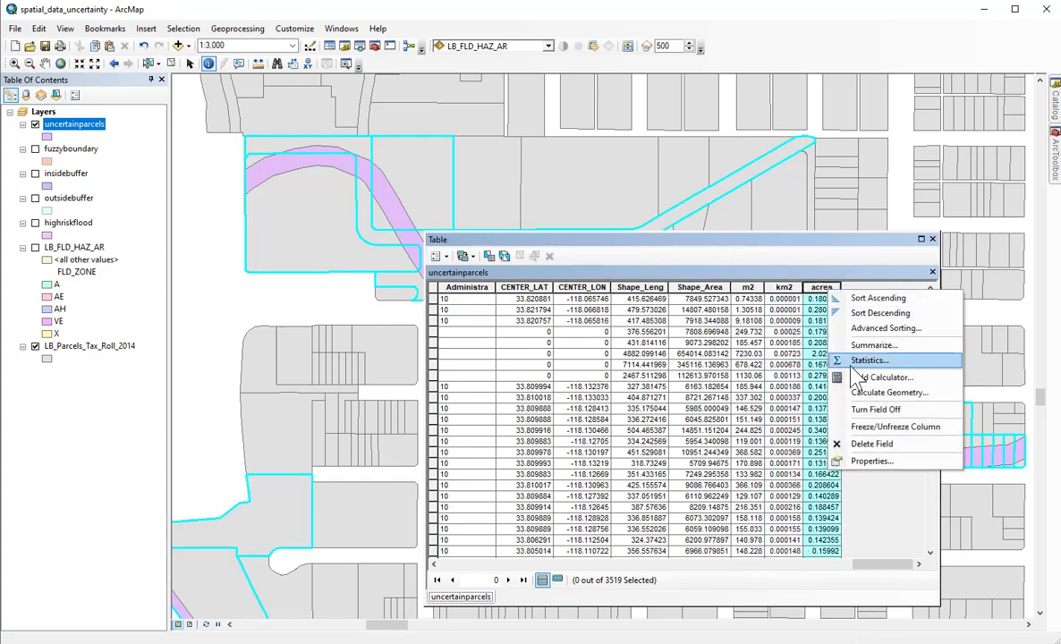
{"action": "left_click", "coordinate": [866, 393]}
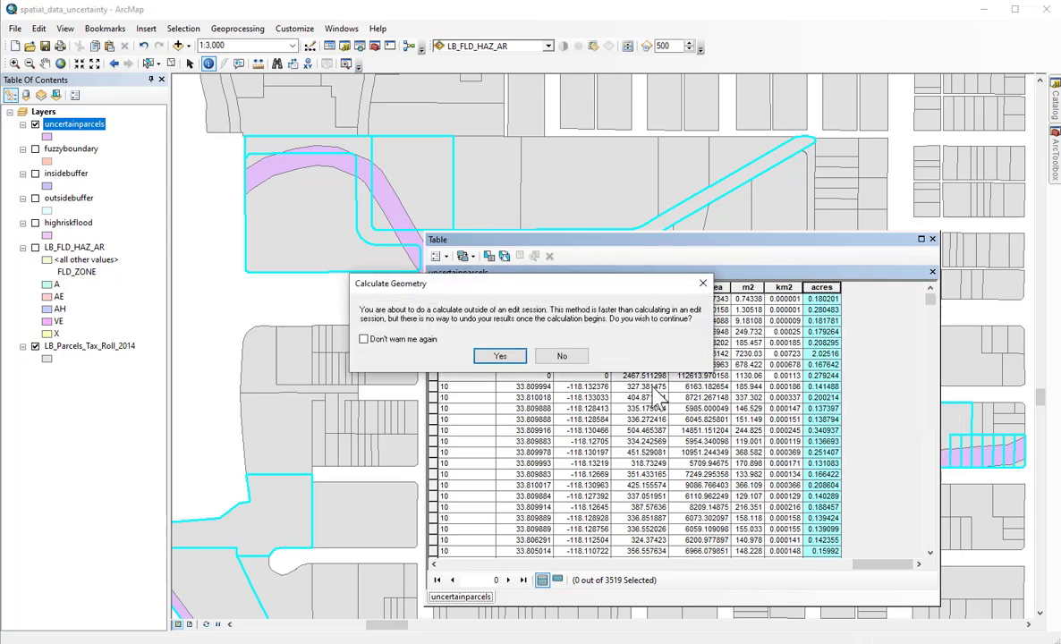
{"action": "left_click", "coordinate": [499, 356]}
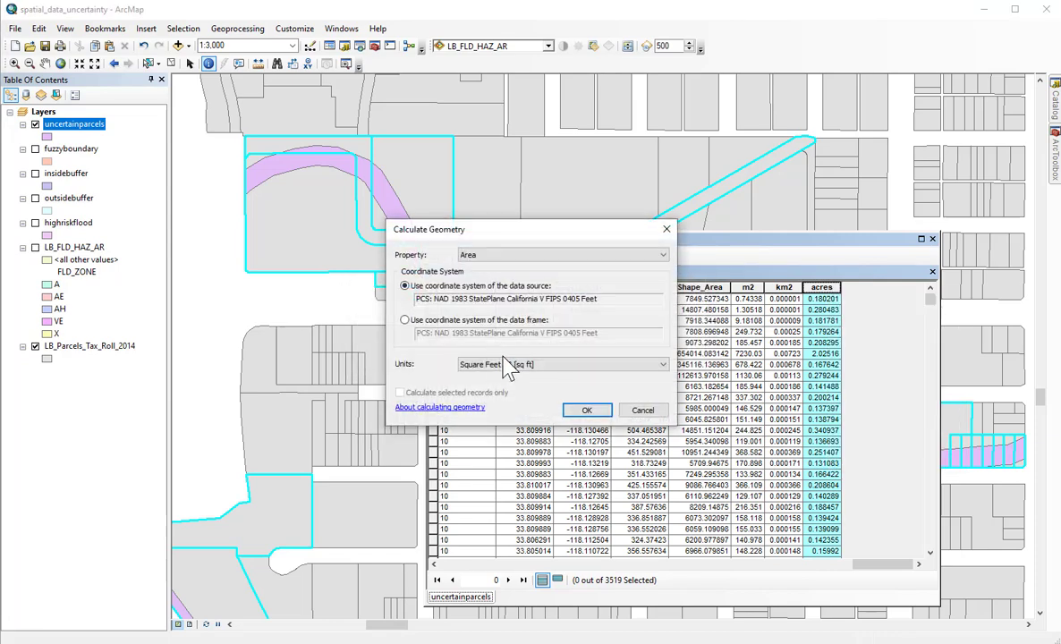
{"action": "left_click", "coordinate": [531, 366]}
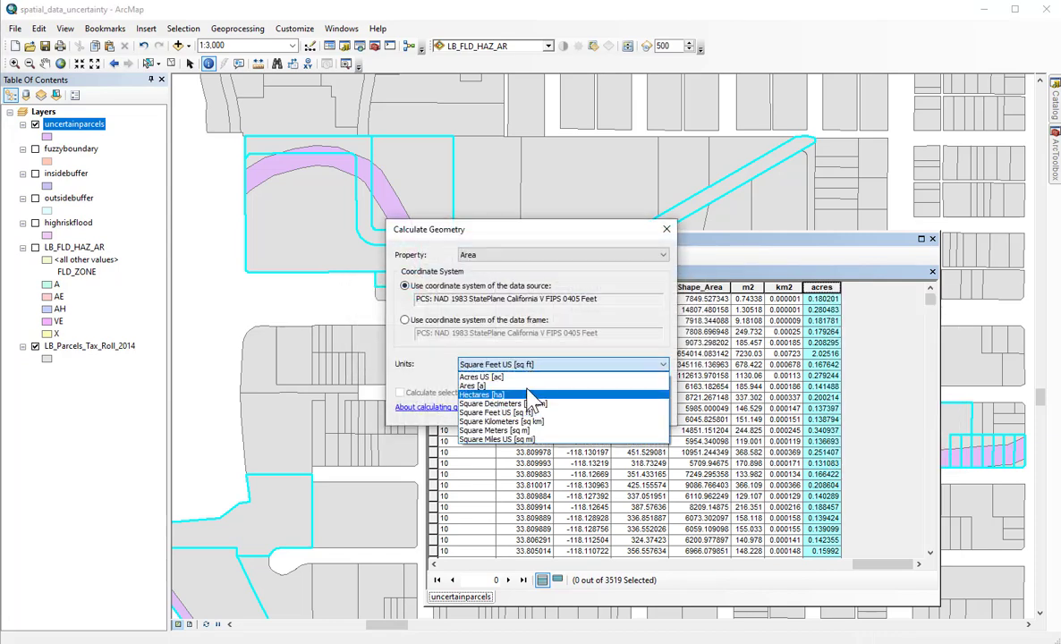
{"action": "left_click", "coordinate": [490, 377]}
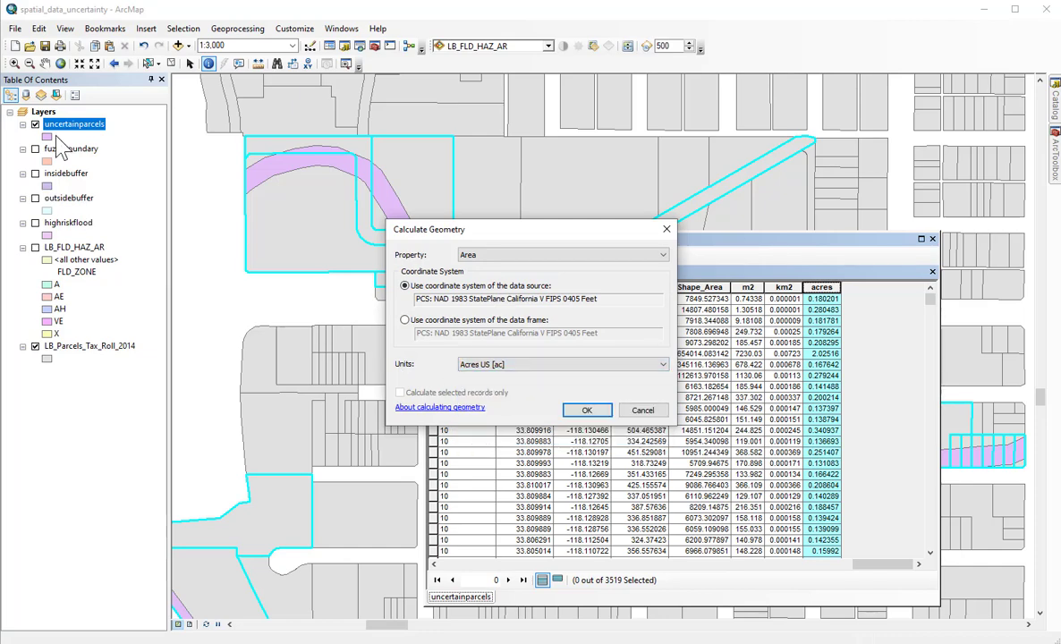
{"action": "left_click", "coordinate": [586, 411]}
{"action": "left_click", "coordinate": [497, 358]}
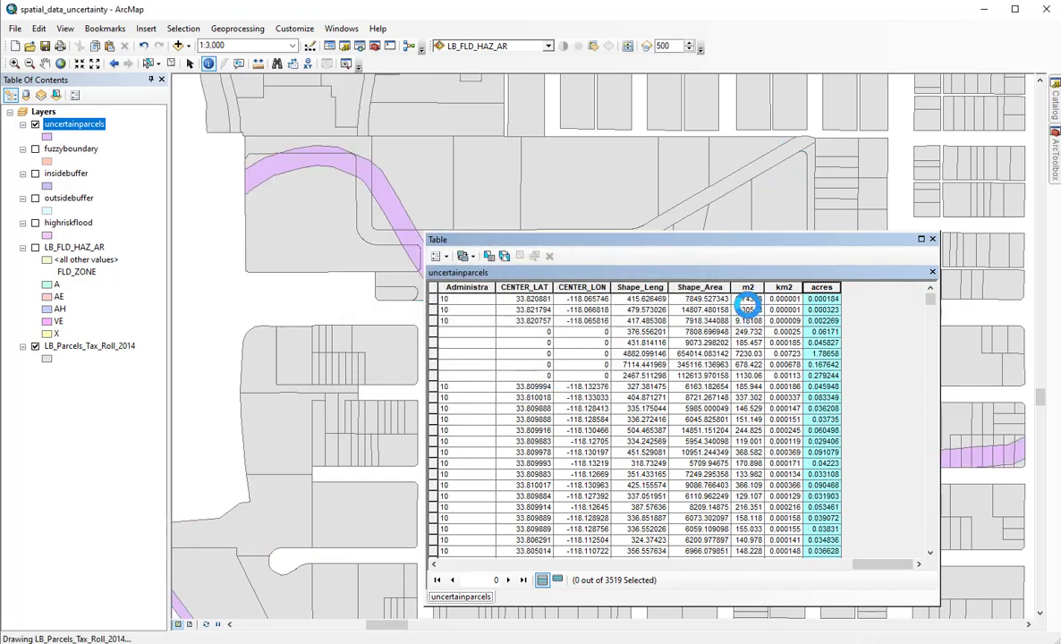
- Display the statistics of the uncertainparcels m2 field again, examine the sum, and close the statistics
{"action": "left_click", "coordinate": [750, 286]}
{"action": "right_click", "coordinate": [752, 288]}
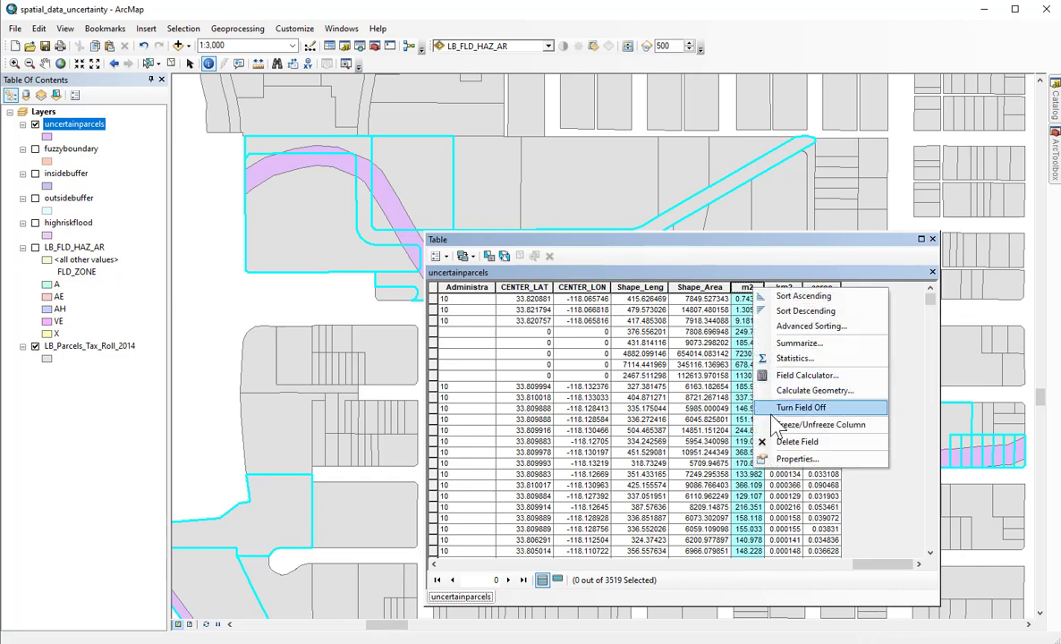
{"action": "left_click", "coordinate": [793, 358]}
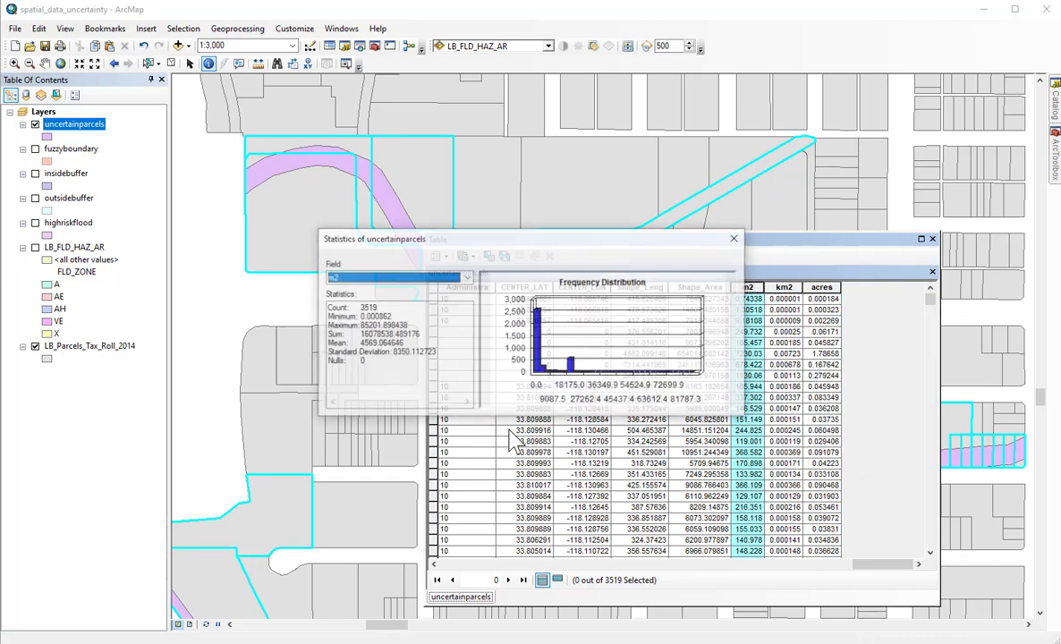
{"action": "left_click", "coordinate": [401, 313]}
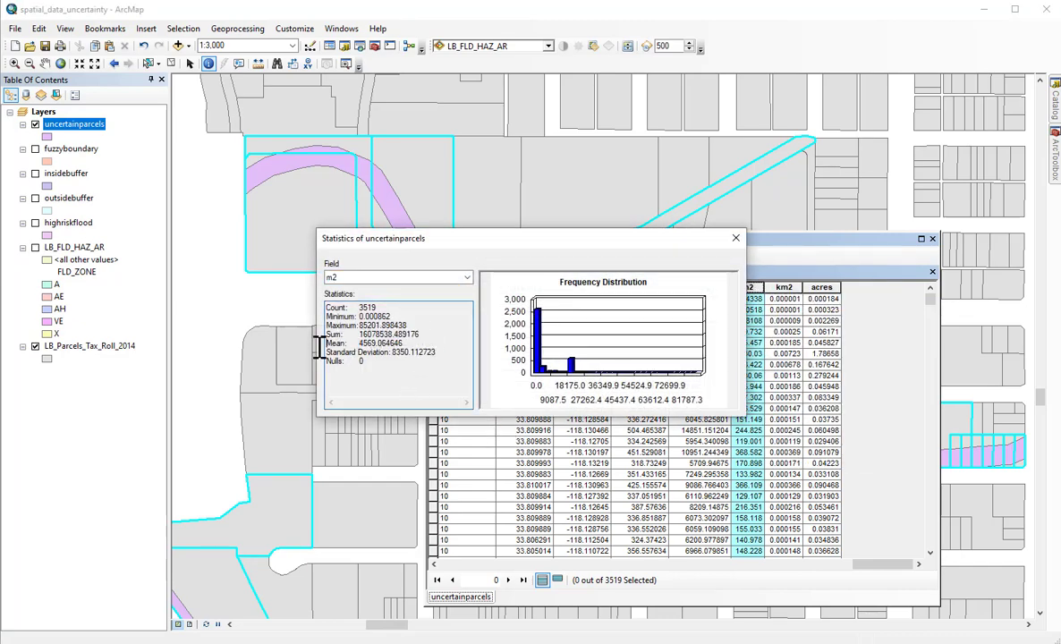
{"action": "left_click_drag", "start_coordinate": [308, 341], "coordinate": [310, 333]}
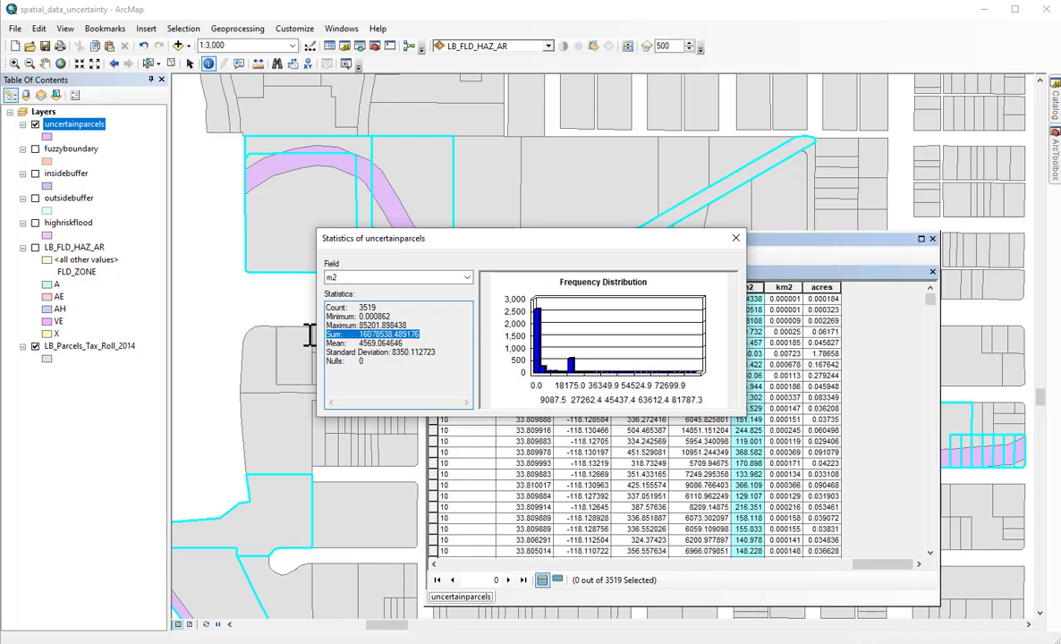
{"action": "left_click", "coordinate": [735, 238]}
- Display the statistics of the recalculated km2 field, examine the sum, and close the statistics and the attribute table
{"action": "left_click", "coordinate": [789, 288]}
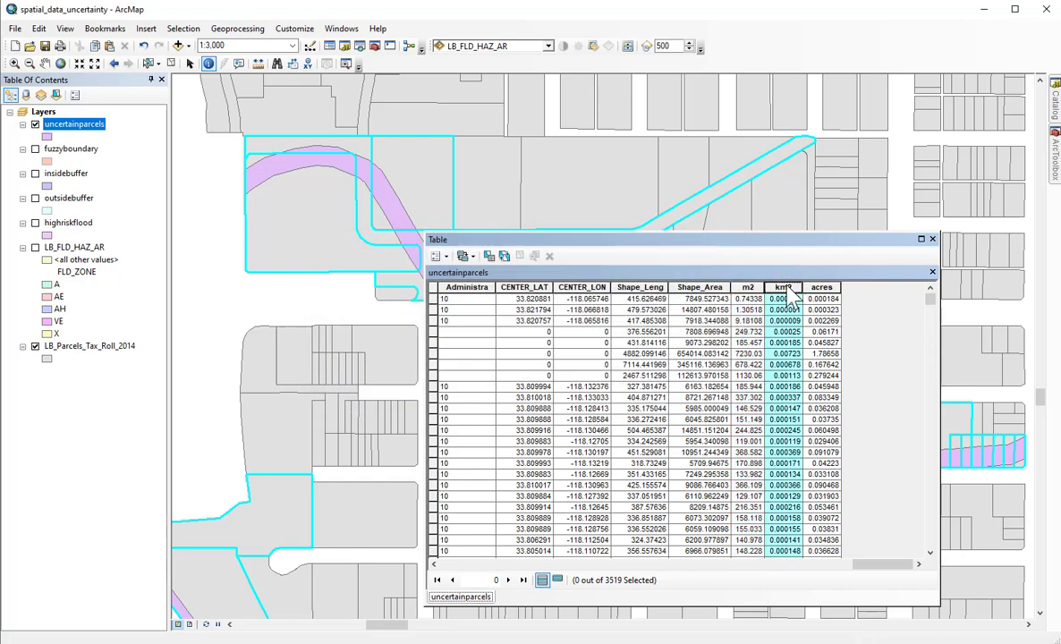
{"action": "right_click", "coordinate": [788, 288]}
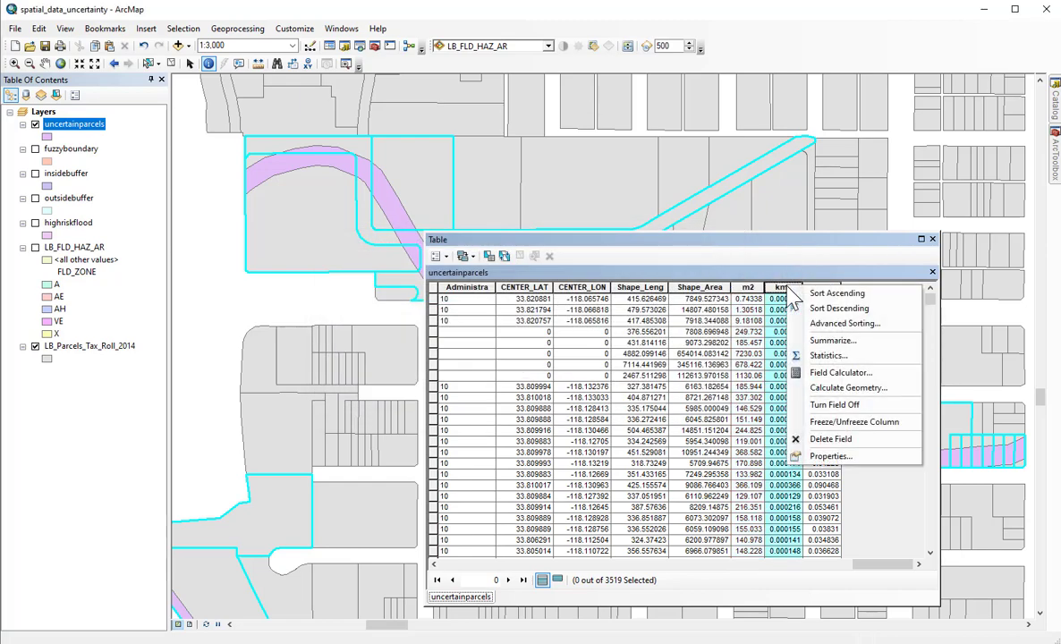
{"action": "left_click", "coordinate": [824, 356]}
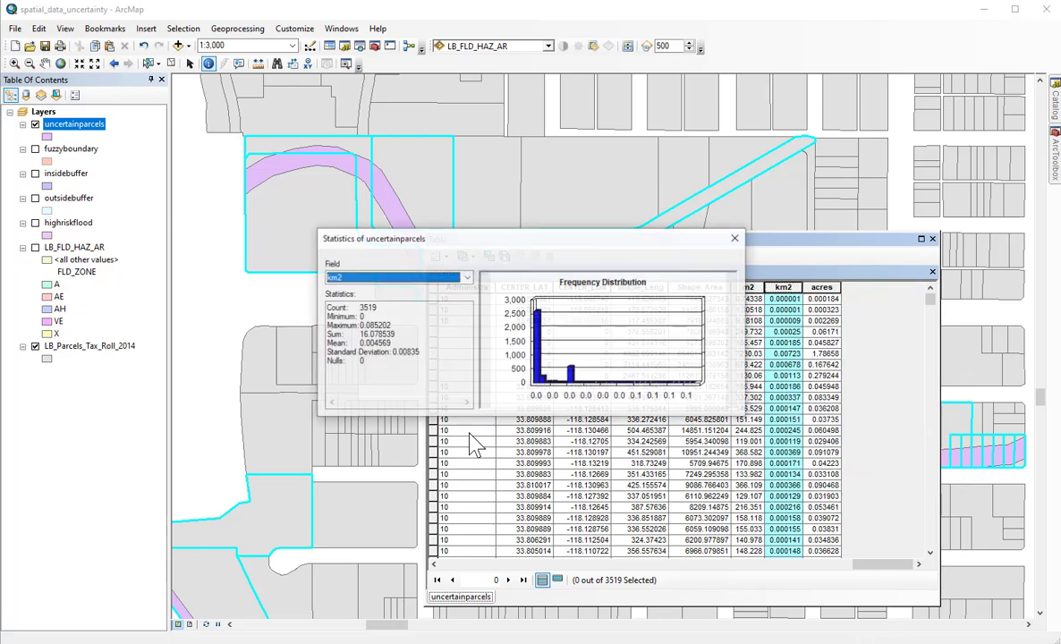
{"action": "left_click_drag", "start_coordinate": [400, 333], "coordinate": [324, 334]}
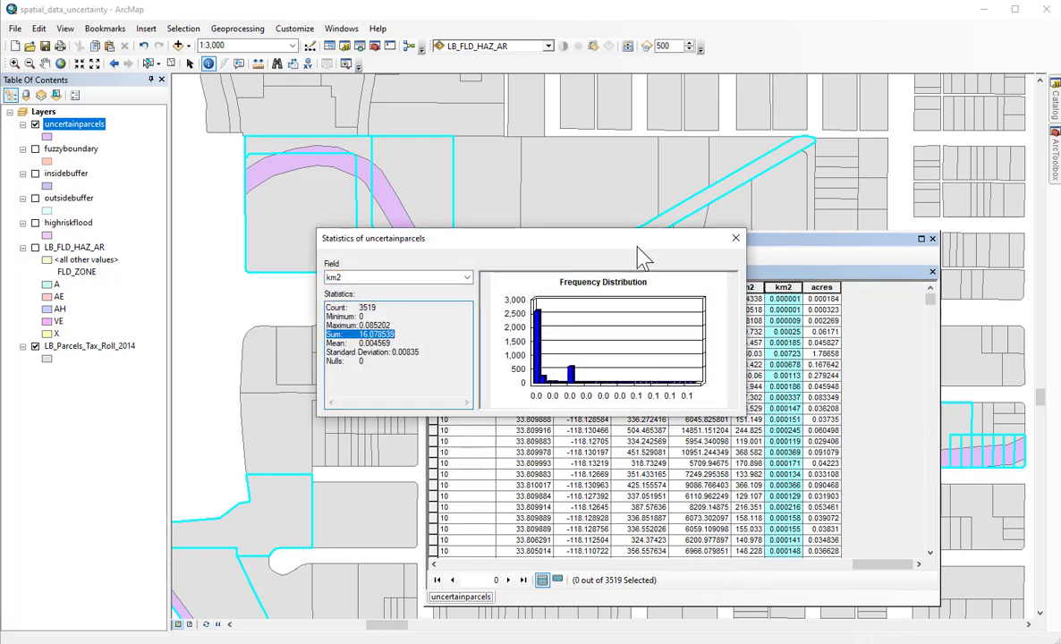
{"action": "left_click", "coordinate": [736, 238]}
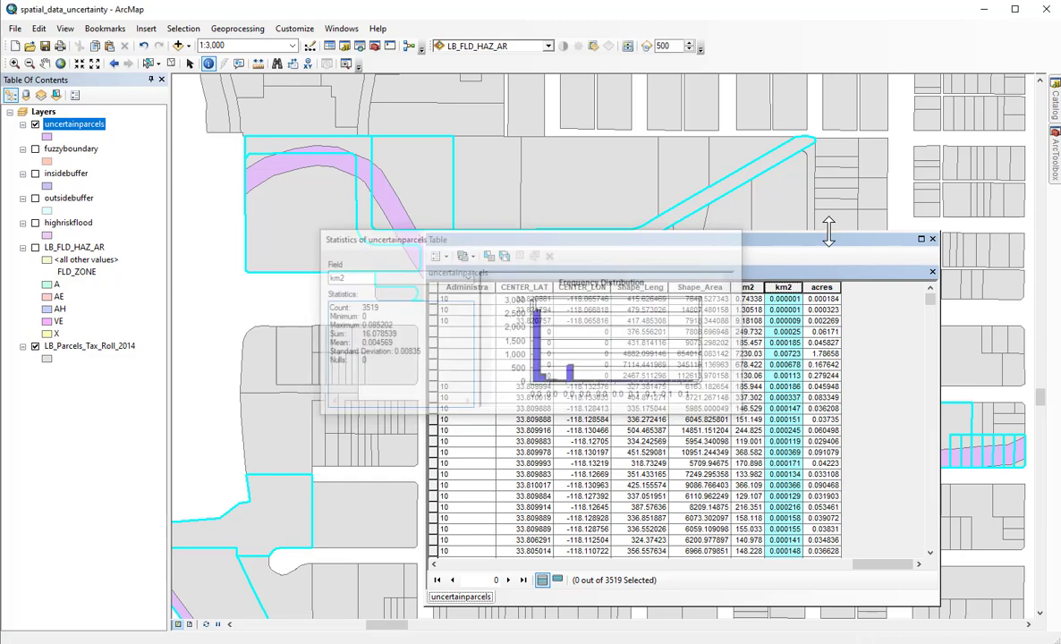
{"action": "left_click", "coordinate": [931, 239]}
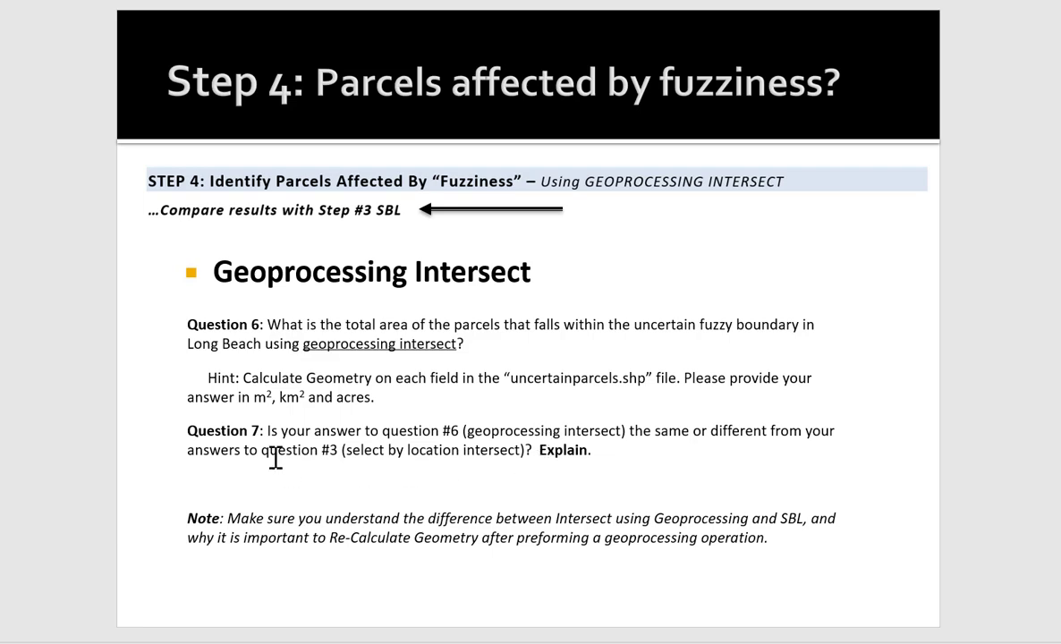
- Read Question 7 on the Step 4 slide, which compares the geoprocessing intersect and select by location answers
{"action": "left_click_drag", "start_coordinate": [267, 433], "coordinate": [679, 432]}
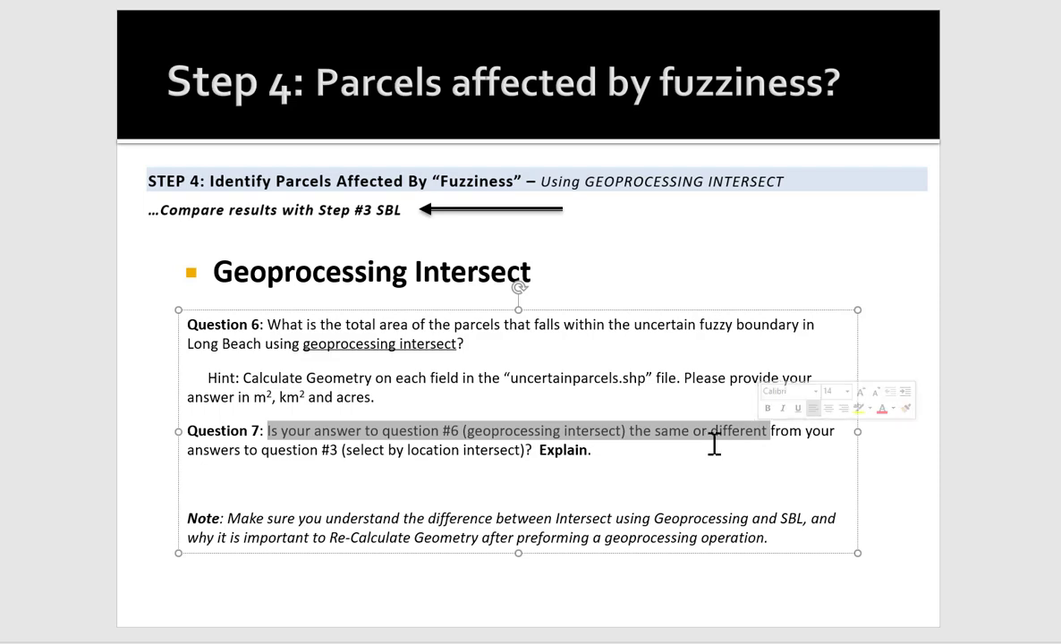
{"action": "left_click", "coordinate": [718, 450]}
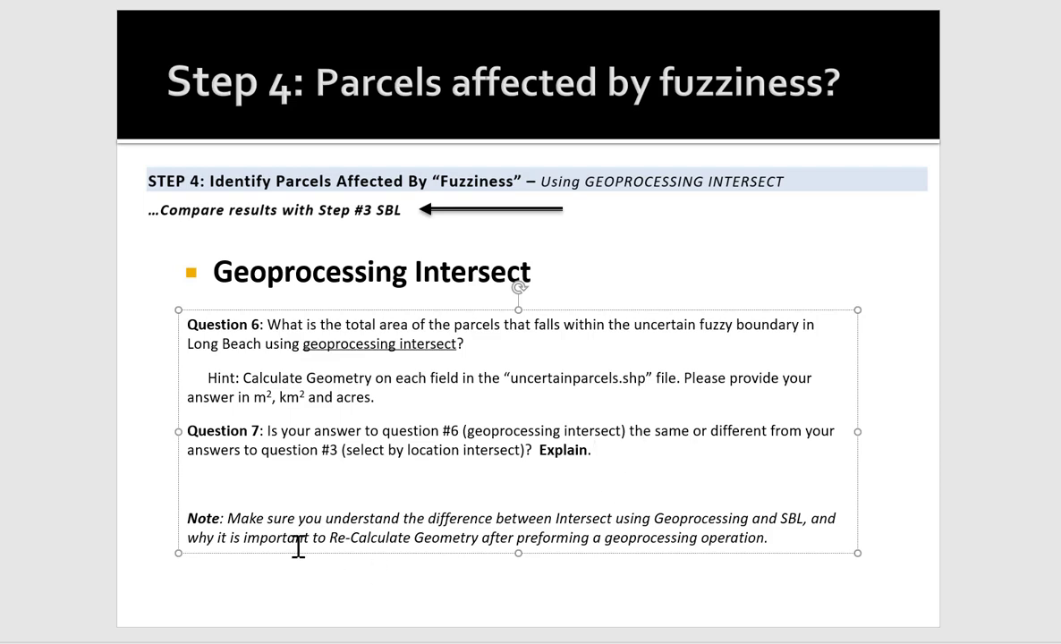
{"action": "left_click", "coordinate": [504, 586]}
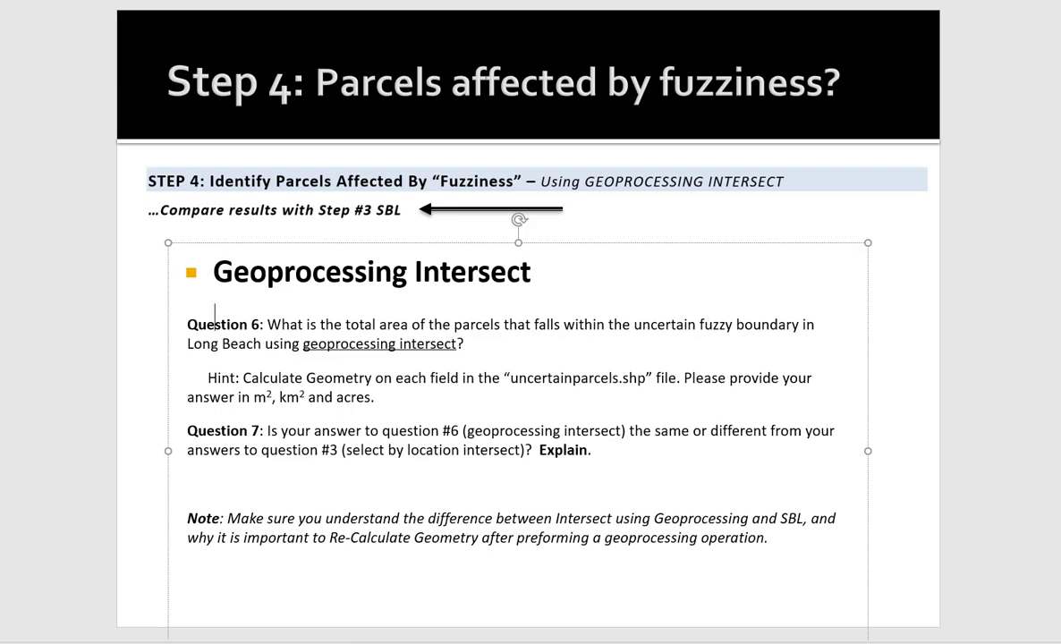
- Switch to ArcMap and toggle the visibility of the LB_Parcels_Tax_Roll_2014 layer off and on again
{"action": "mouse_move", "coordinate": [105, 643]}
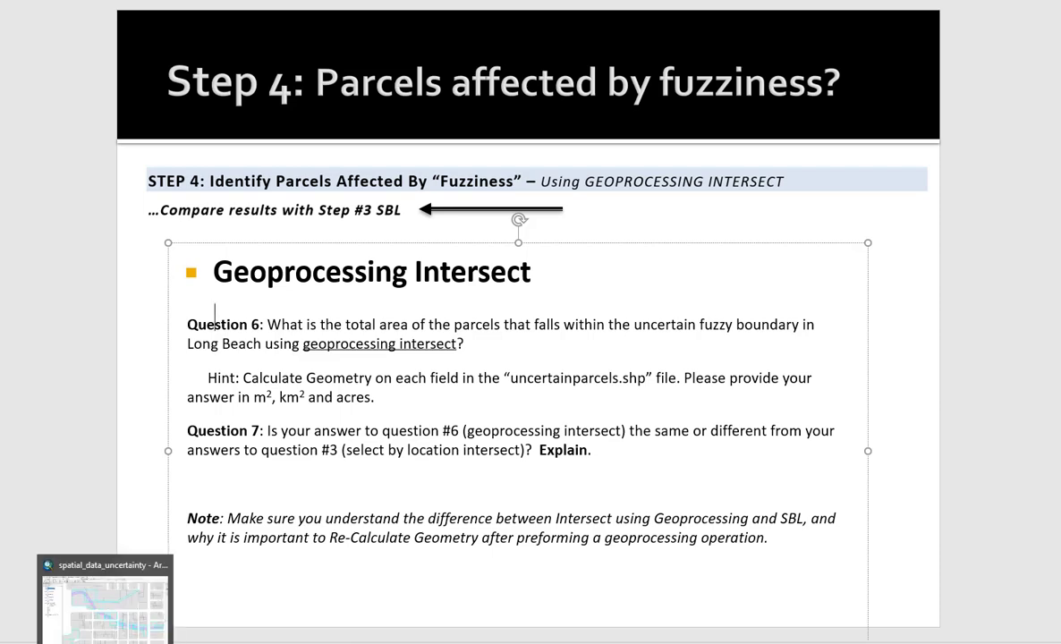
{"action": "left_click", "coordinate": [105, 599]}
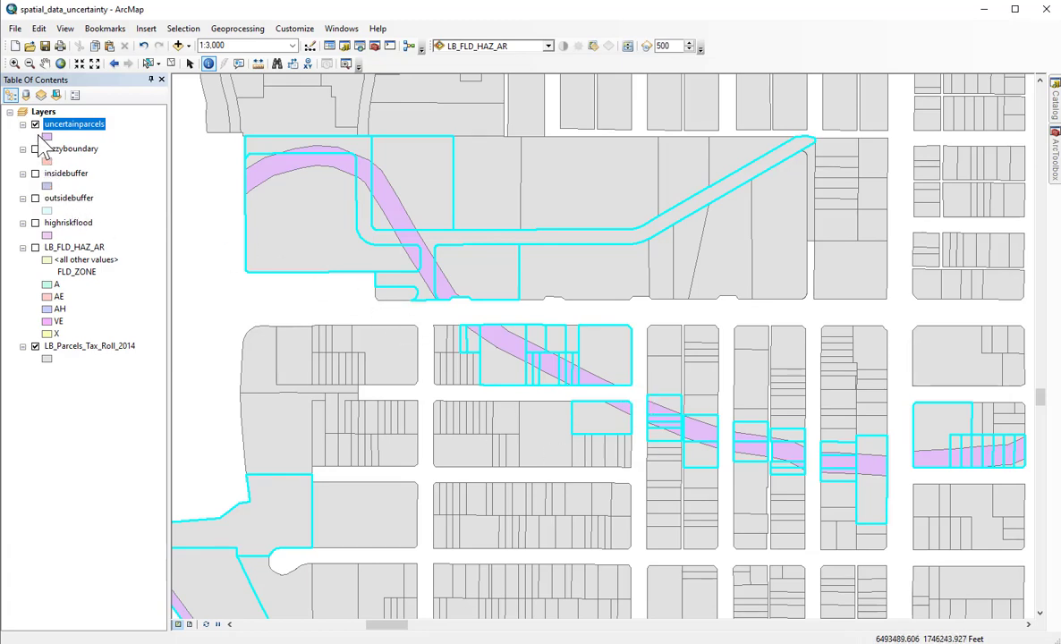
{"action": "left_click", "coordinate": [44, 347]}
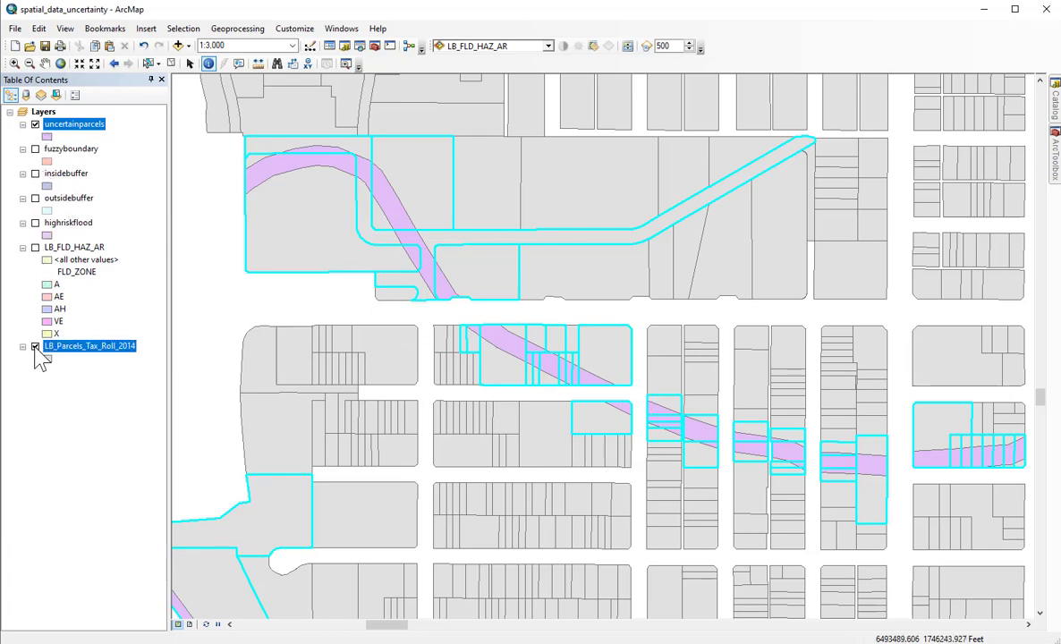
{"action": "left_click", "coordinate": [35, 347]}
{"action": "left_click", "coordinate": [34, 348]}
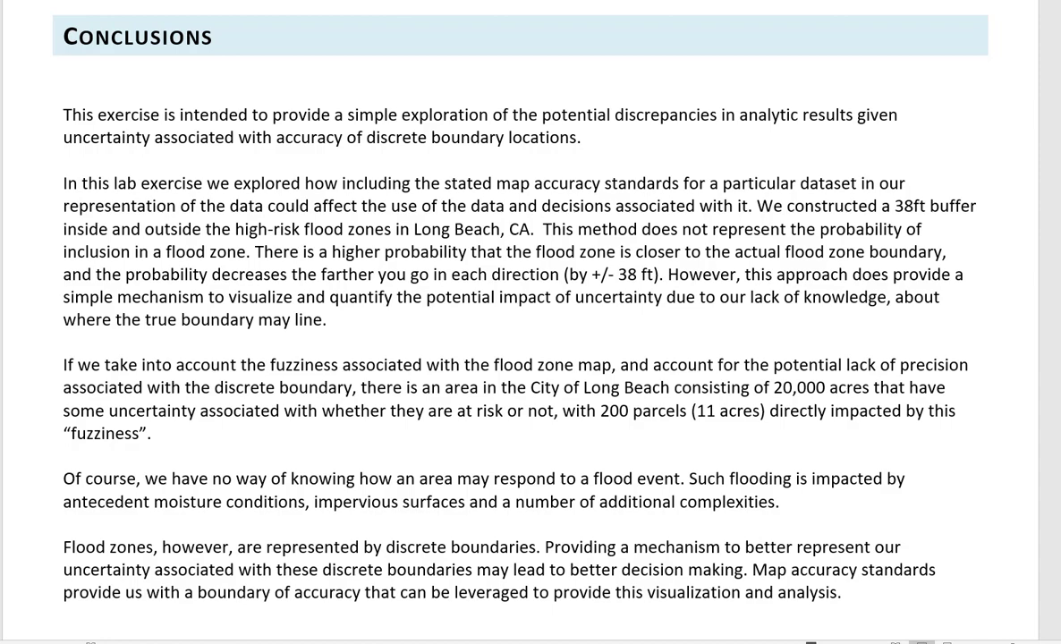
- Read through the lab document from the Conclusions to the Submit Your Work questions, down to Question 13
{"action": "scroll", "coordinate": [521, 322], "scroll_direction": "down", "scroll_amount": 10}
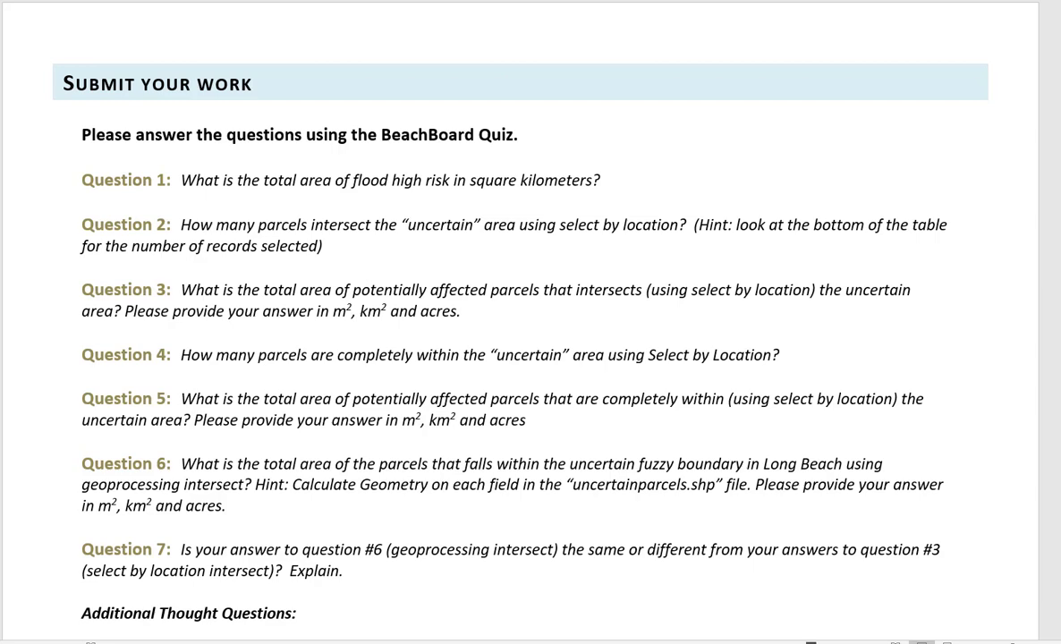
{"action": "scroll", "coordinate": [785, 309], "scroll_direction": "down", "scroll_amount": 1}
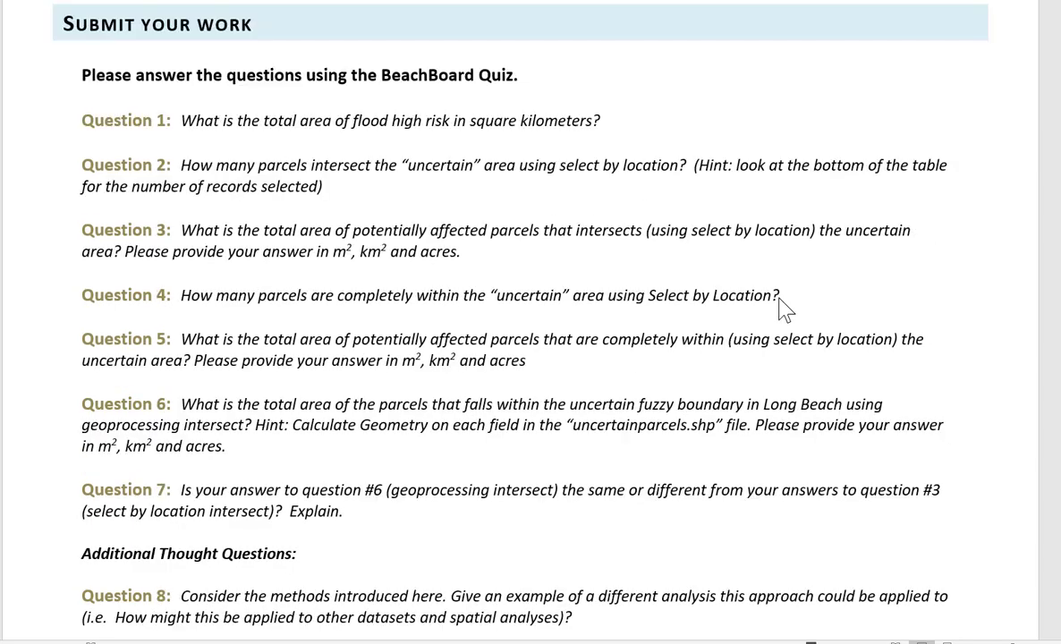
{"action": "scroll", "coordinate": [785, 309], "scroll_direction": "down", "scroll_amount": 7}
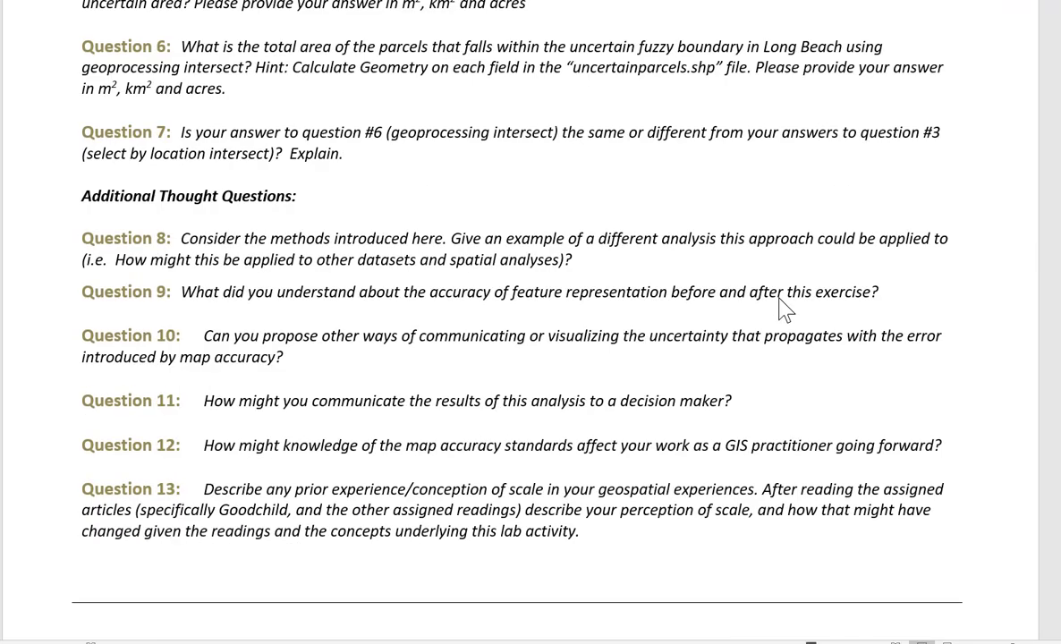